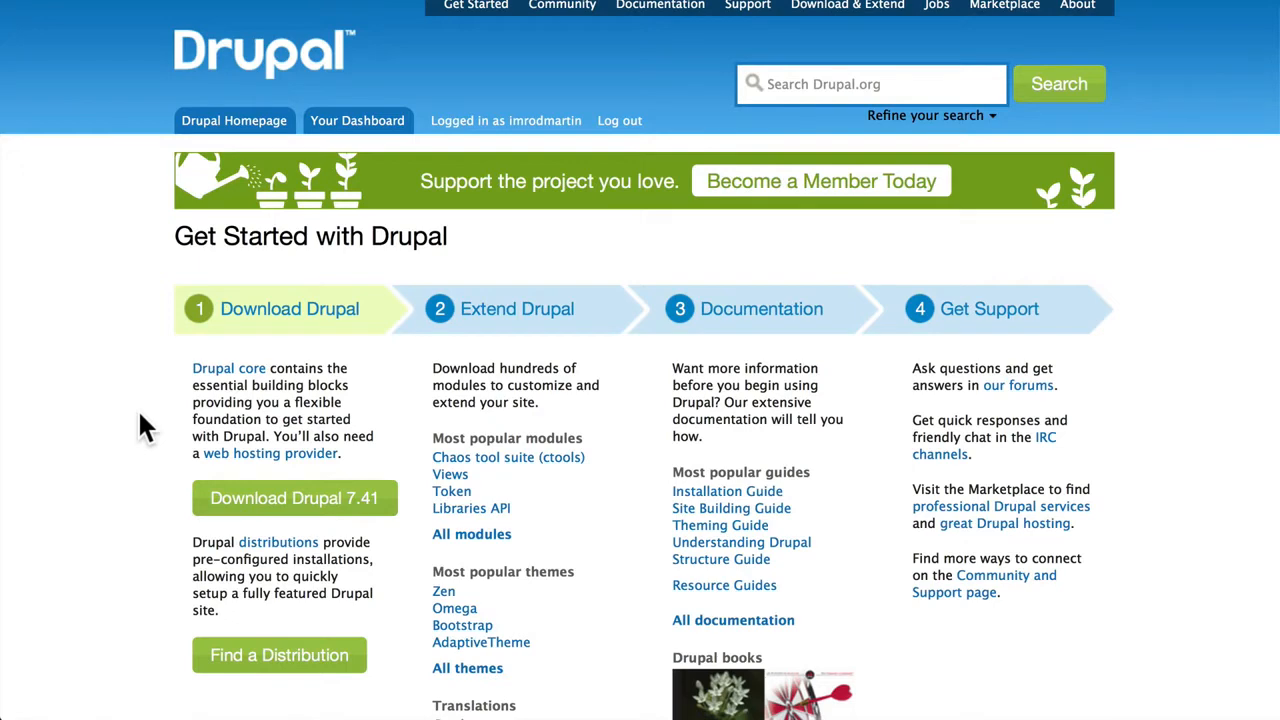
- Download the tar.gz archive of Drupal core 8.0.0-rc4 from the project page and switch to cPanel
click(222, 369)
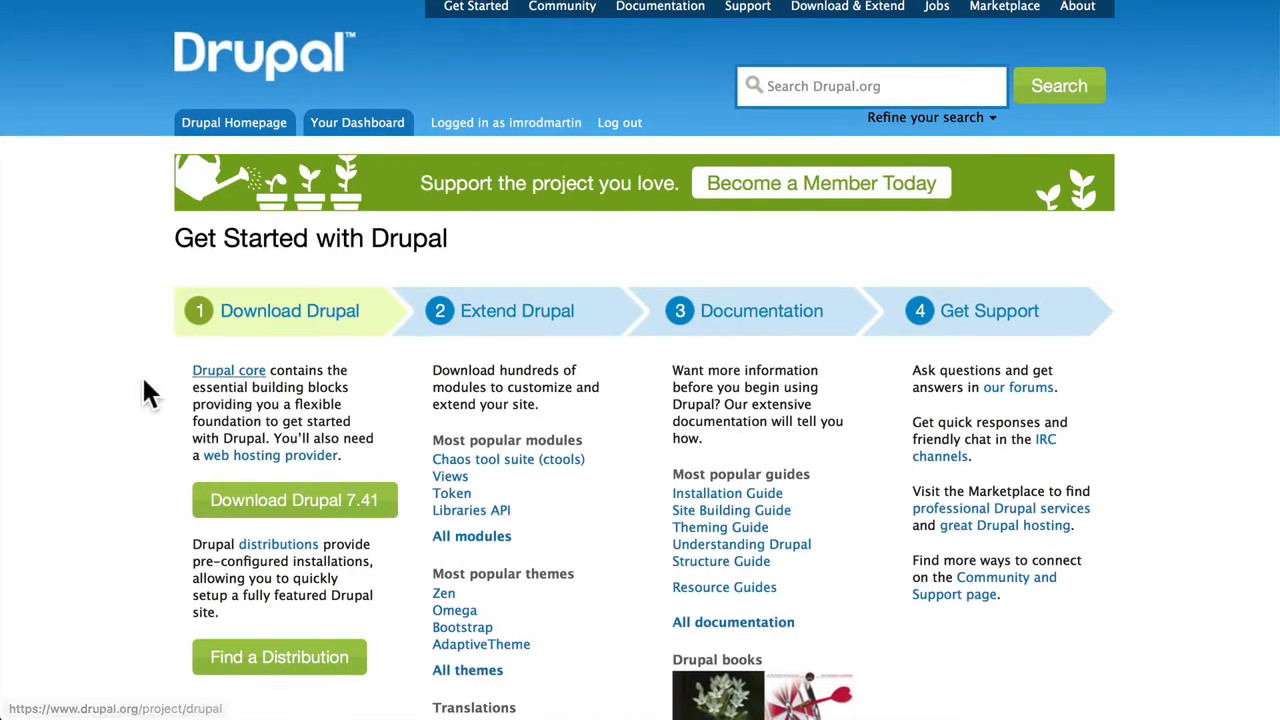
scroll(141, 374, down, 5)
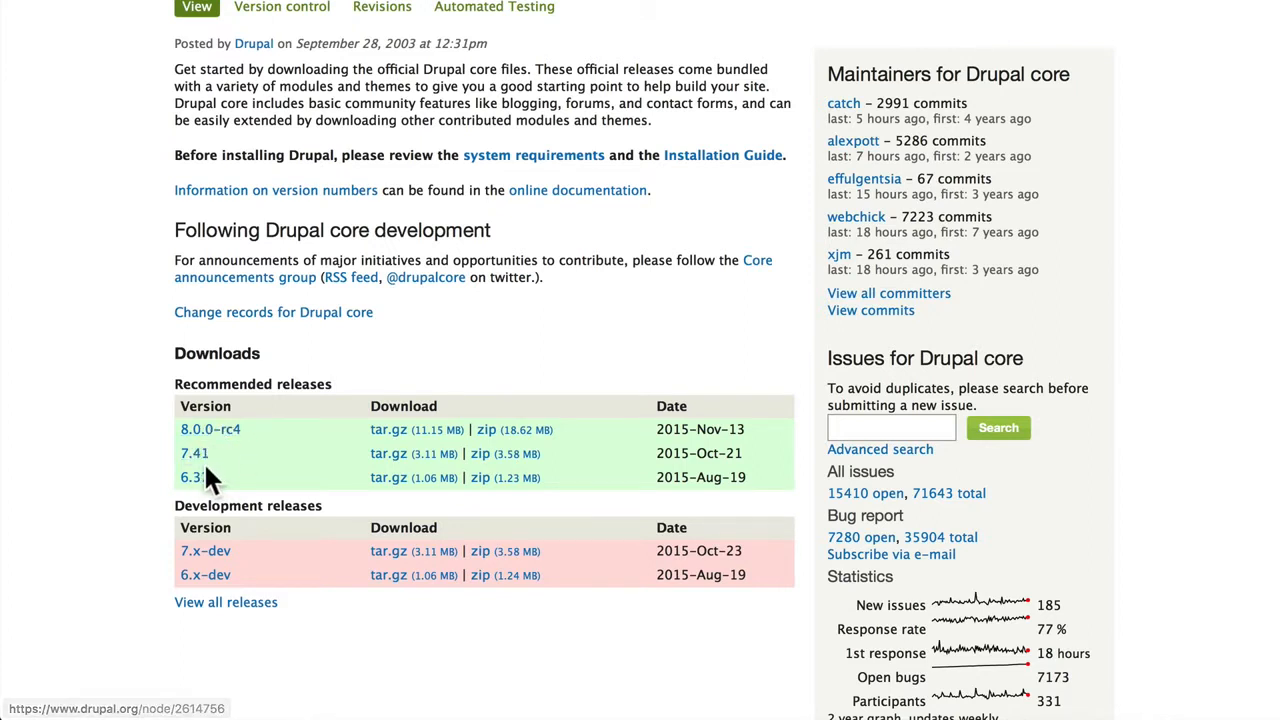
click(408, 436)
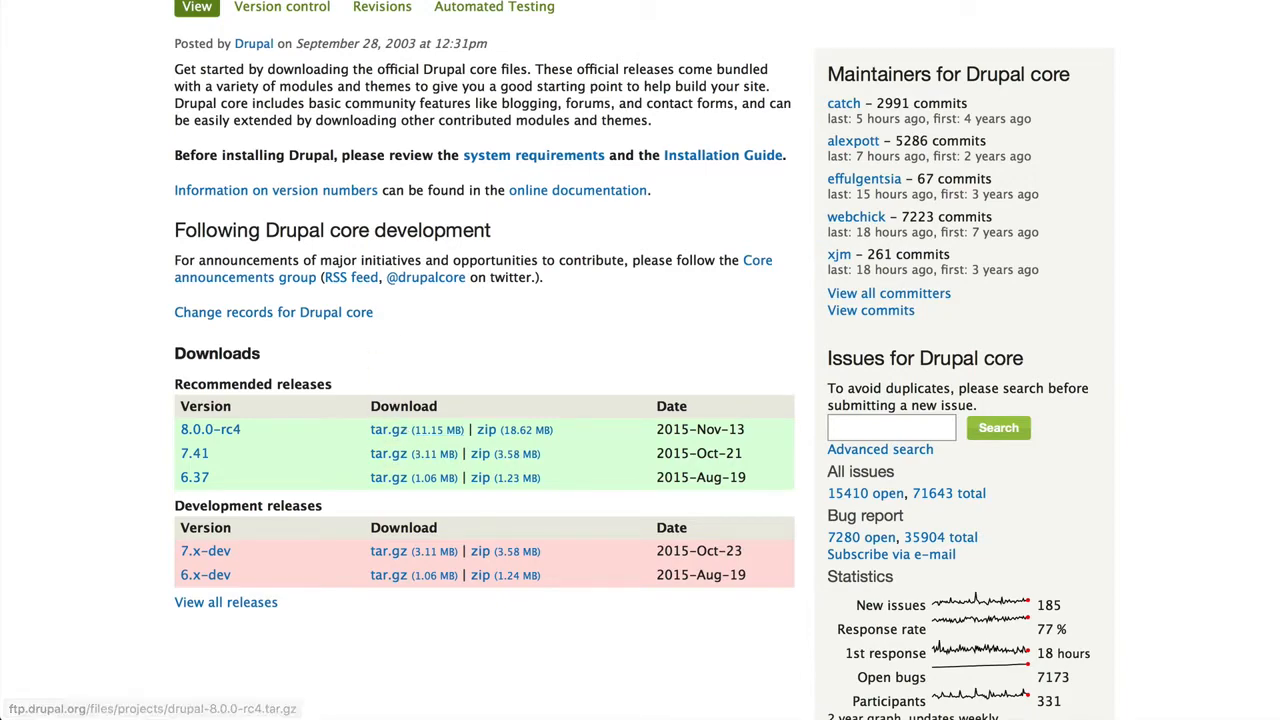
click(756, 0)
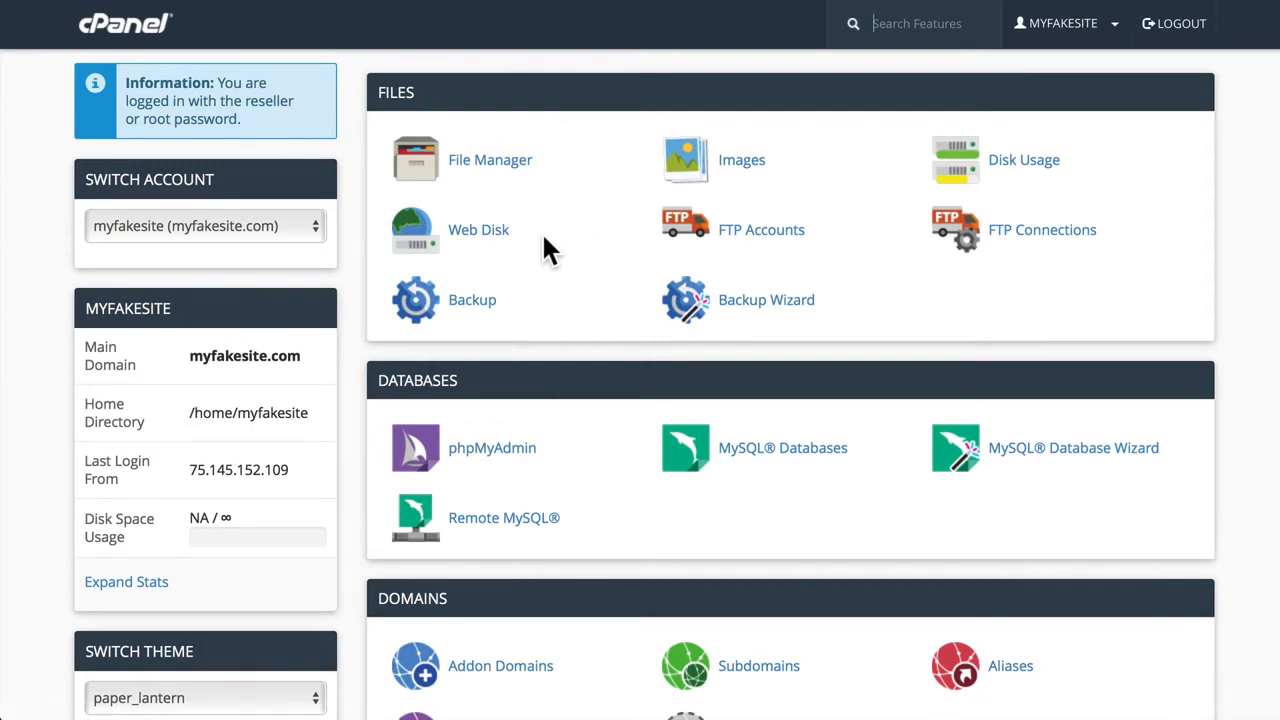
- Switch the cPanel theme to x3 and back to paper_lantern
scroll(240, 486, down, 3)
click(300, 533)
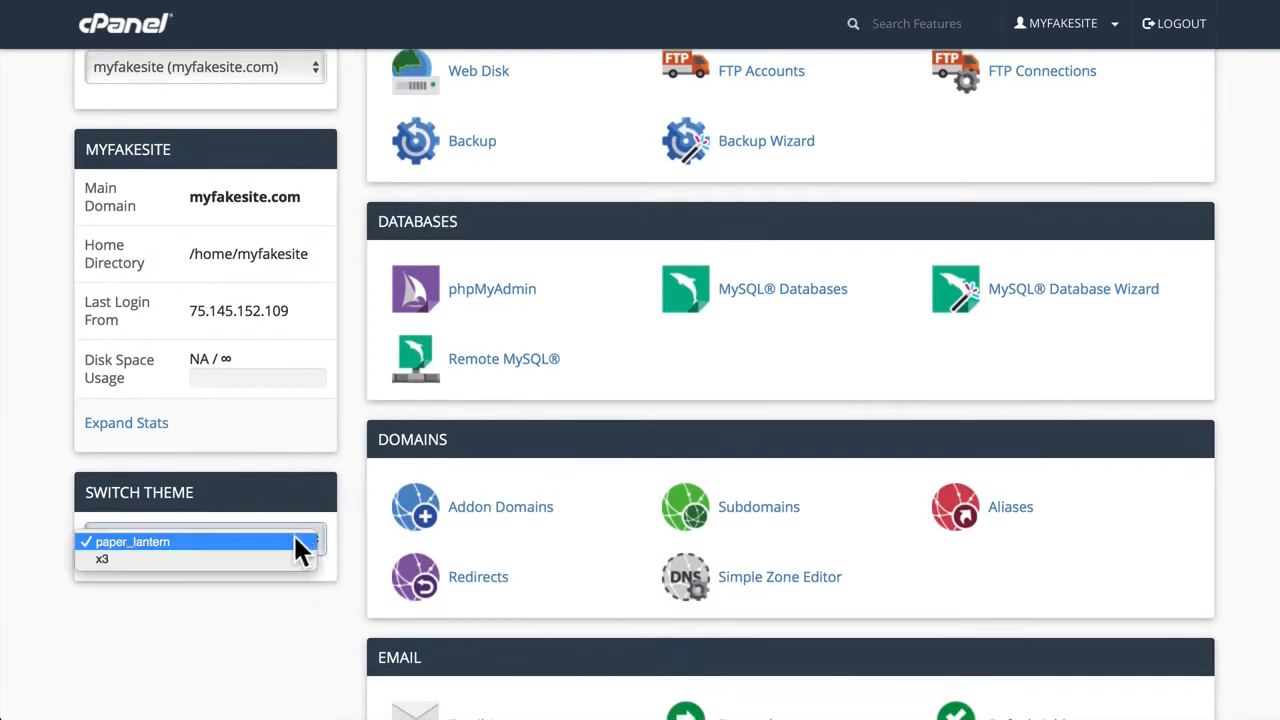
click(98, 558)
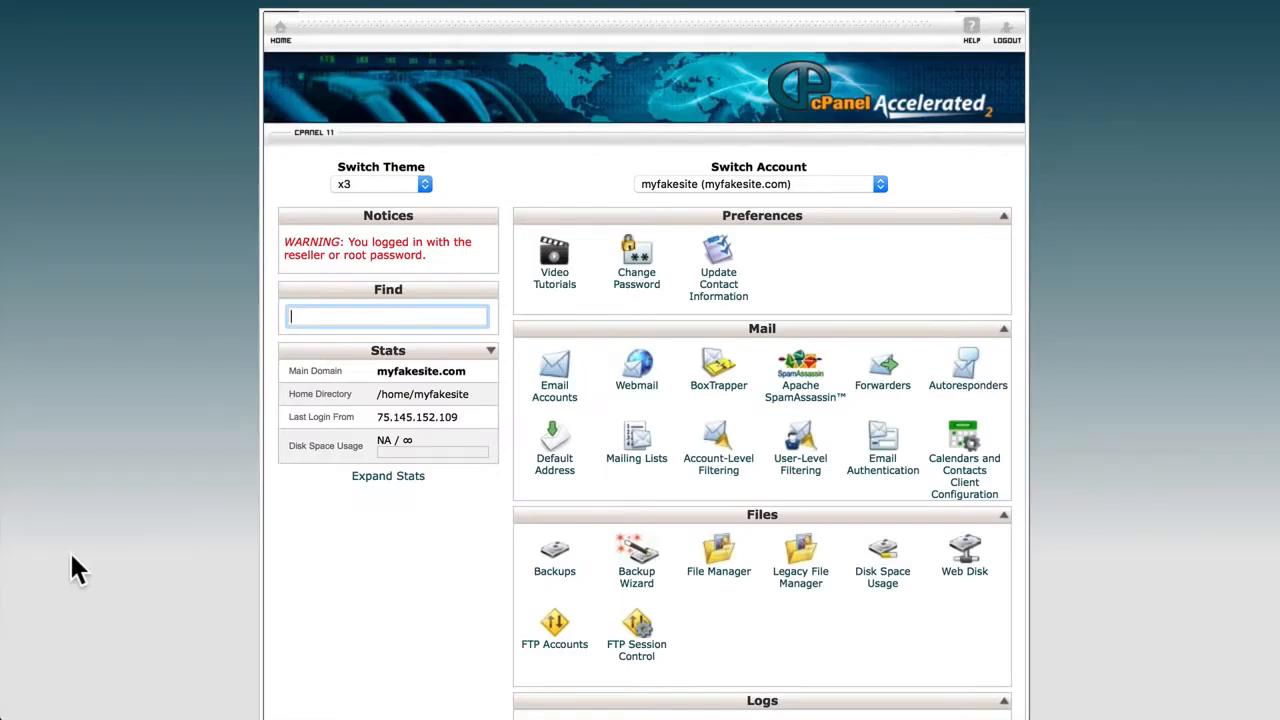
scroll(162, 528, down, 5)
click(394, 183)
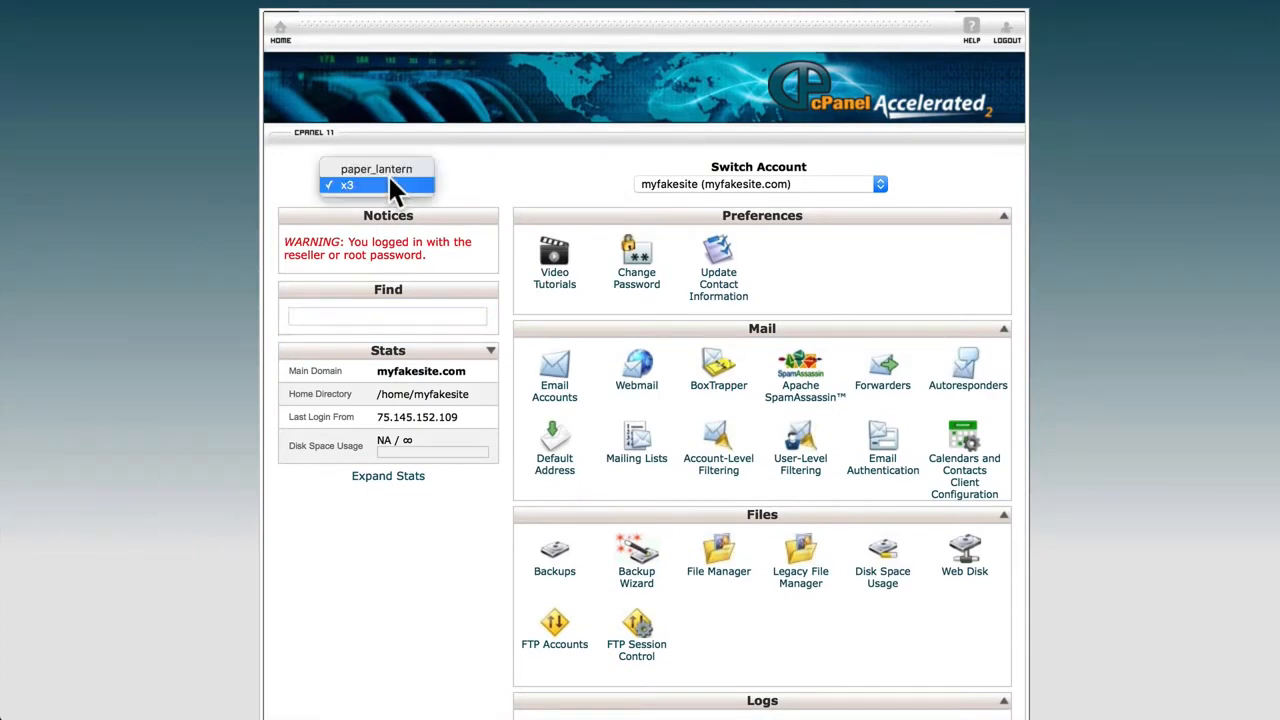
click(386, 168)
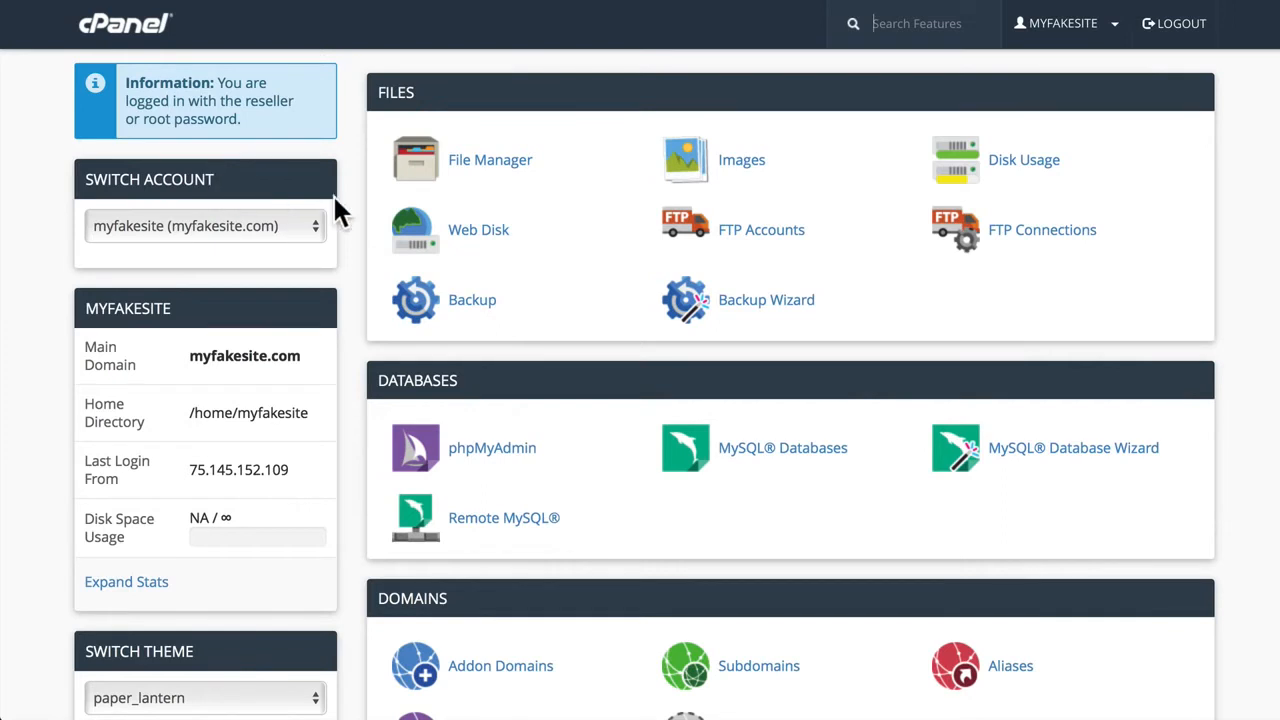
- Upload drupal-8.0.0-rc4.tar.gz into the public_html folder with File Manager and return to that folder
click(490, 163)
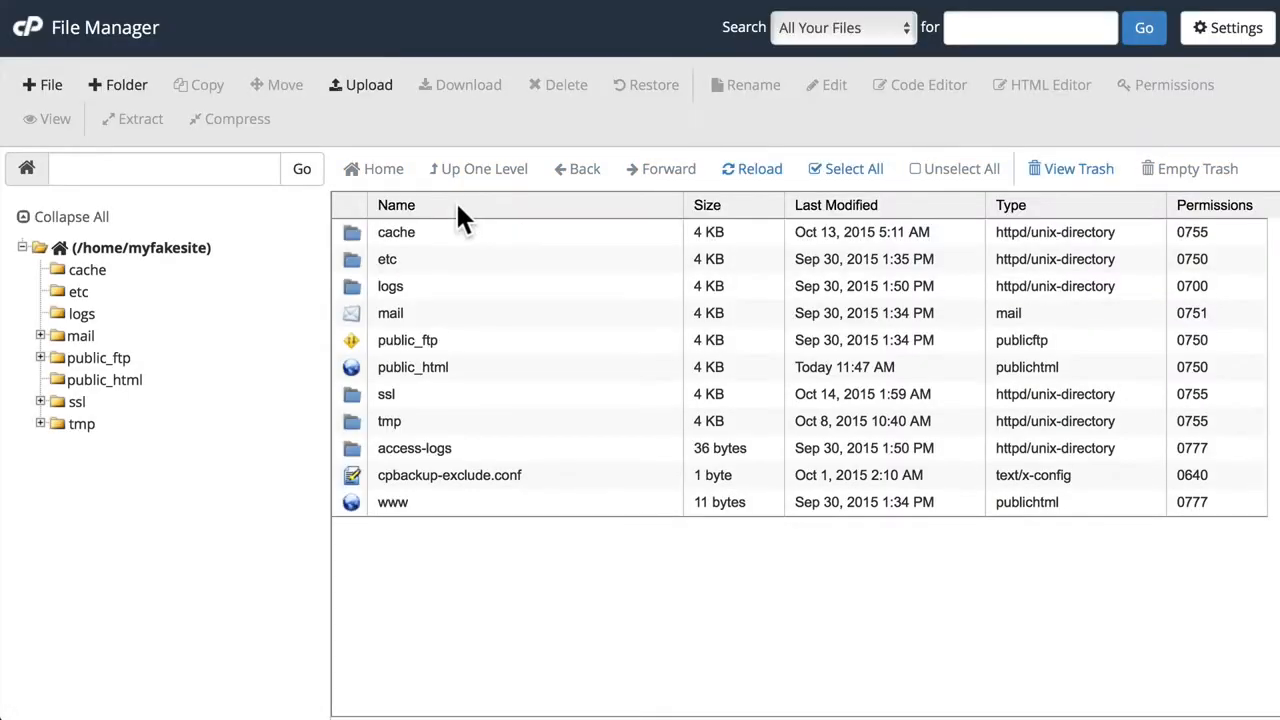
double_click(352, 368)
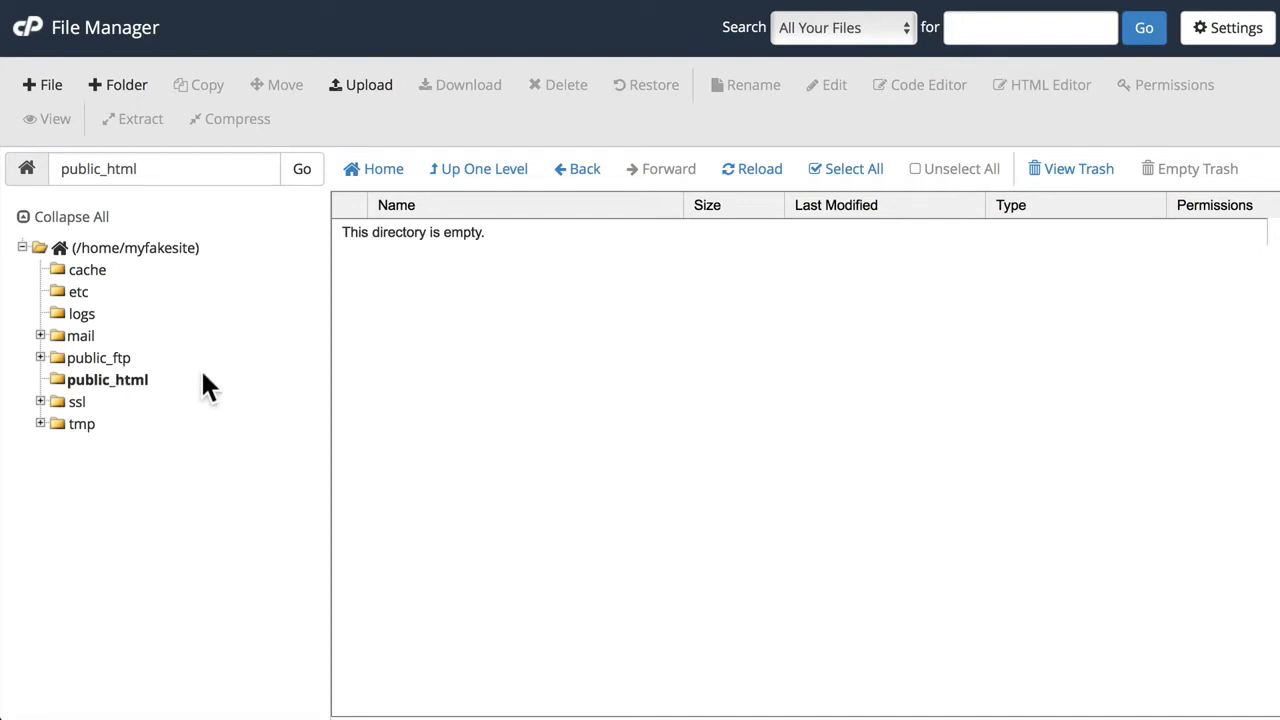
click(365, 85)
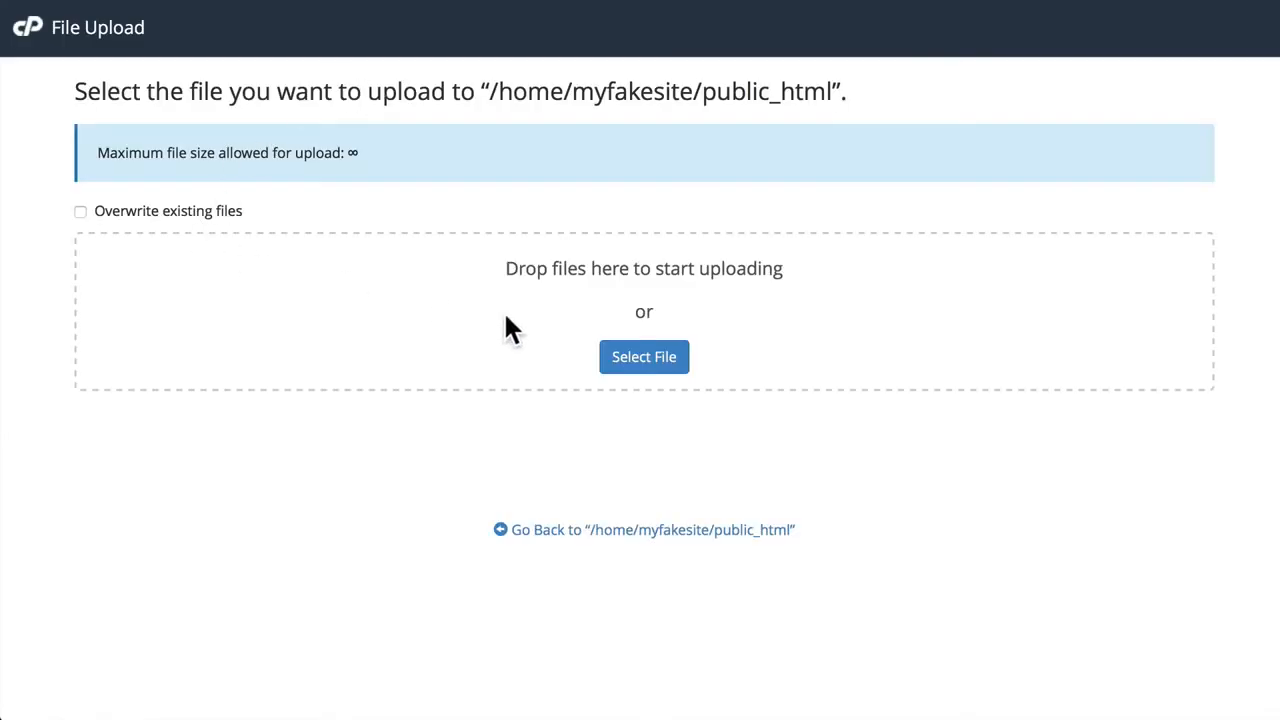
click(651, 360)
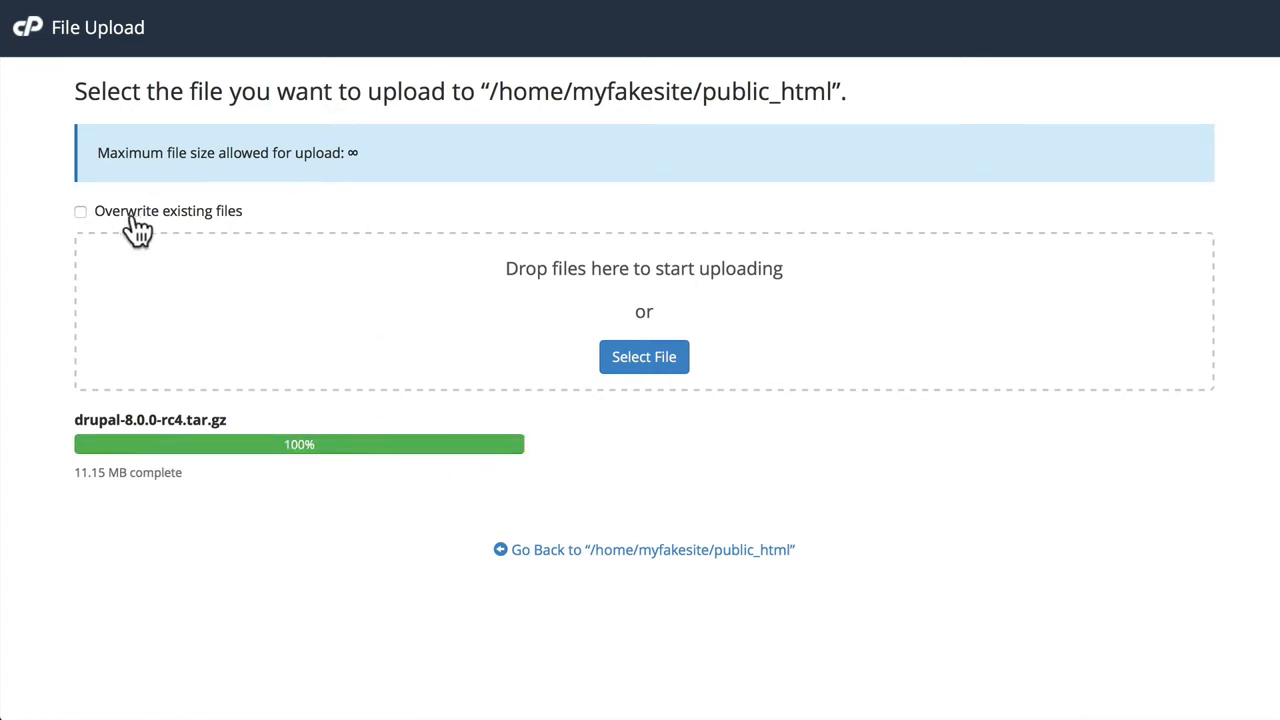
click(610, 552)
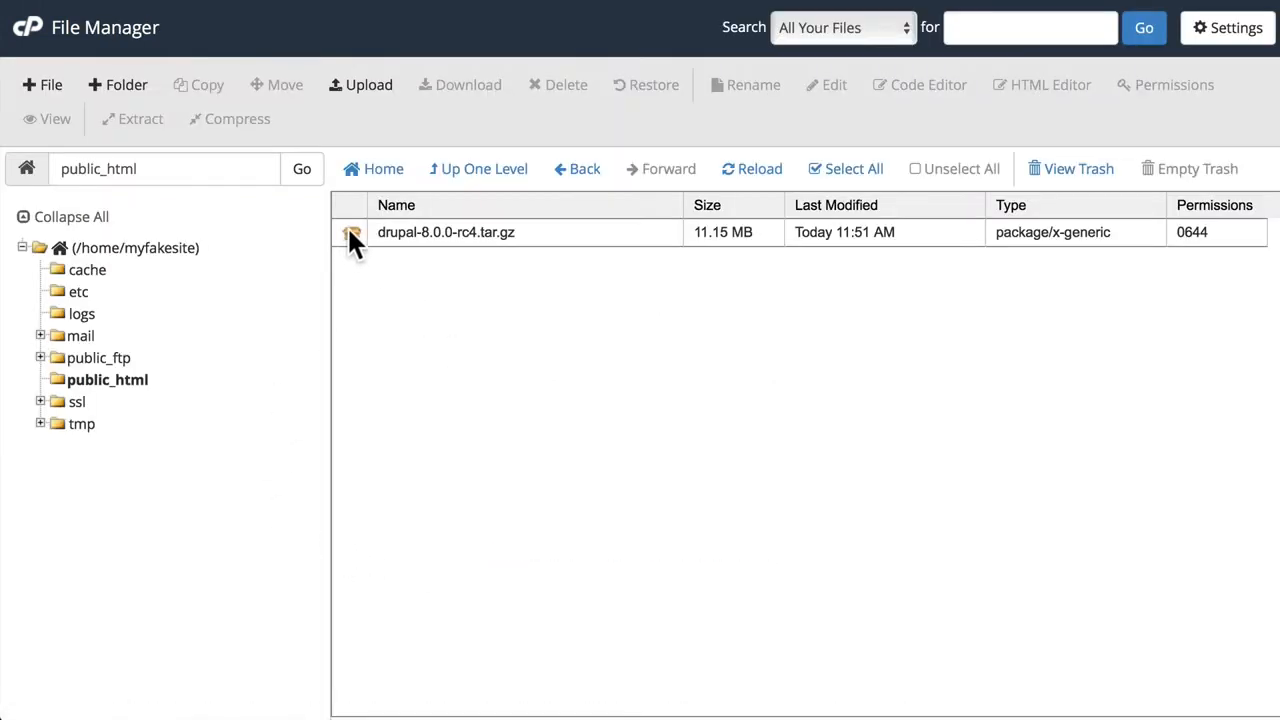
- Extract drupal-8.0.0-rc4.tar.gz into /public_html
click(350, 236)
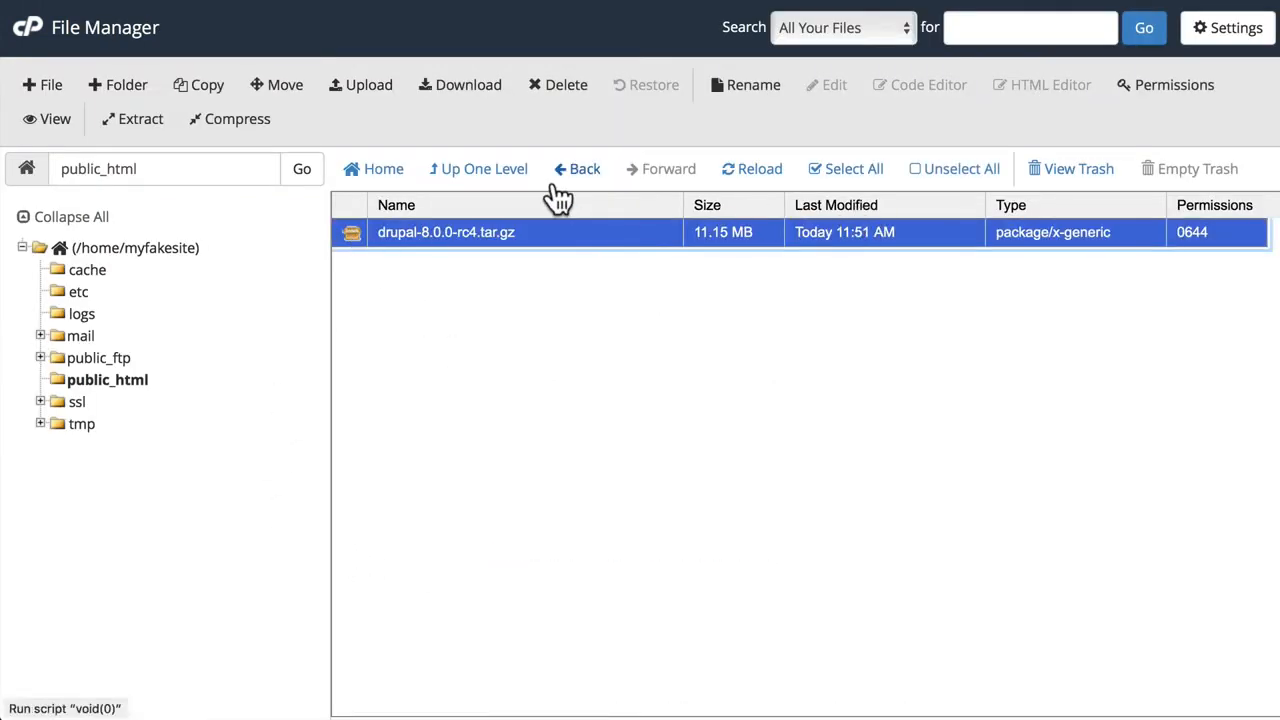
click(136, 119)
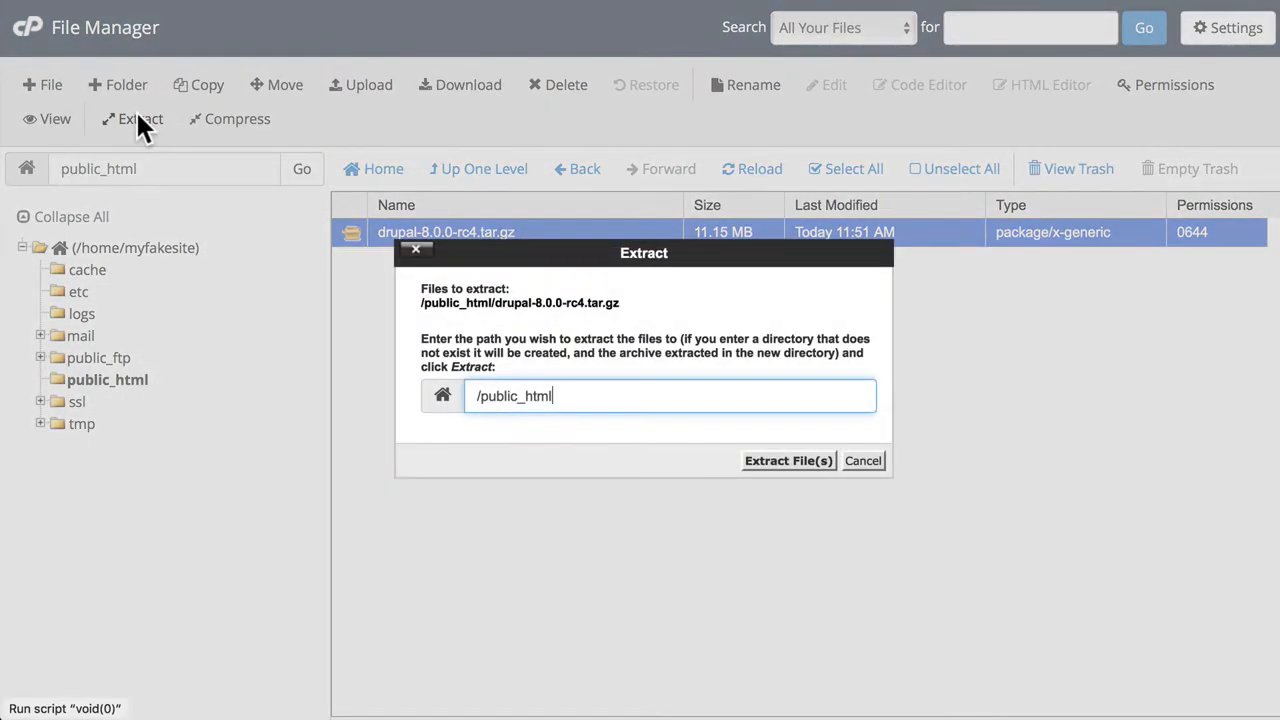
click(787, 462)
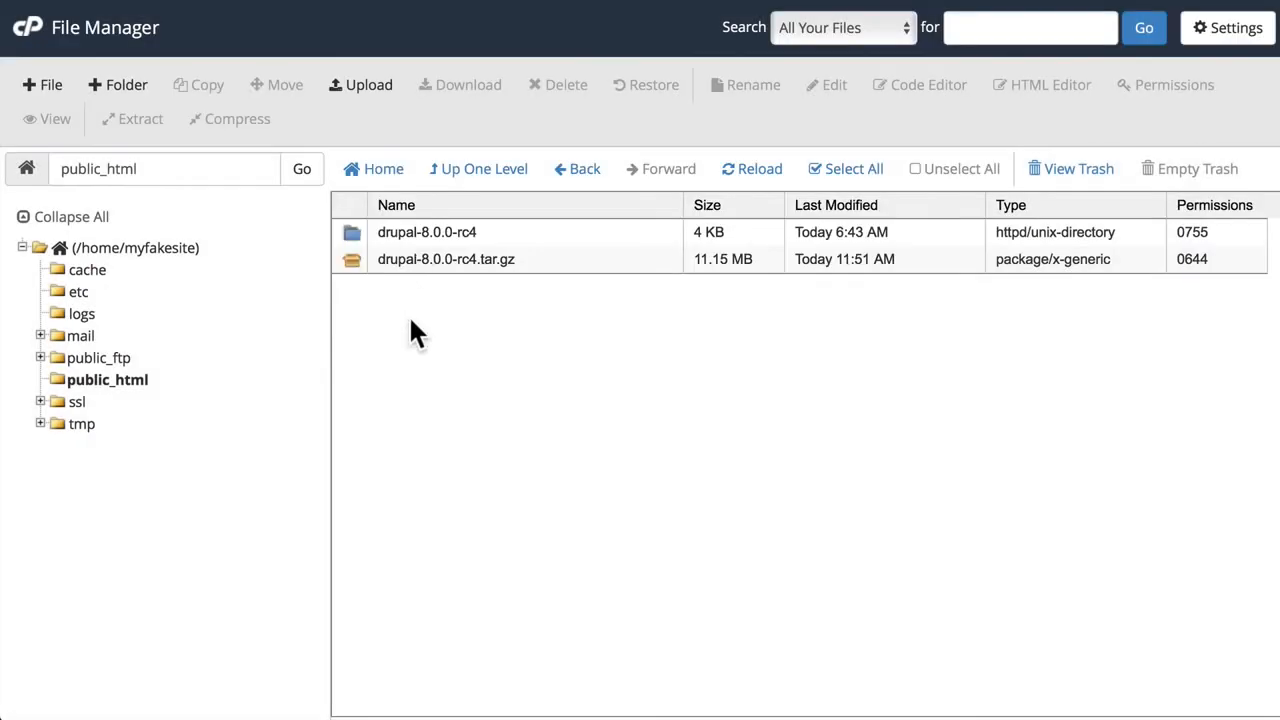
- Move all files and folders inside the extracted drupal-8.0.0-rc4 folder to /public_html/
double_click(348, 232)
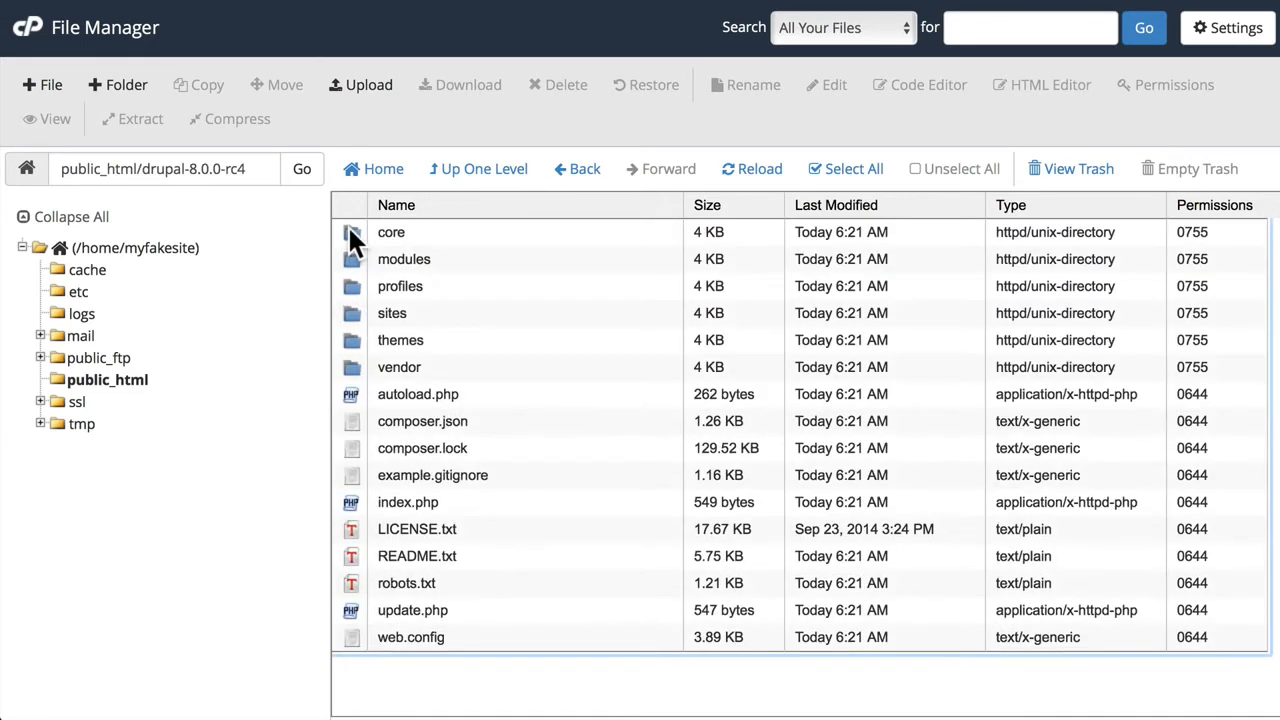
click(851, 172)
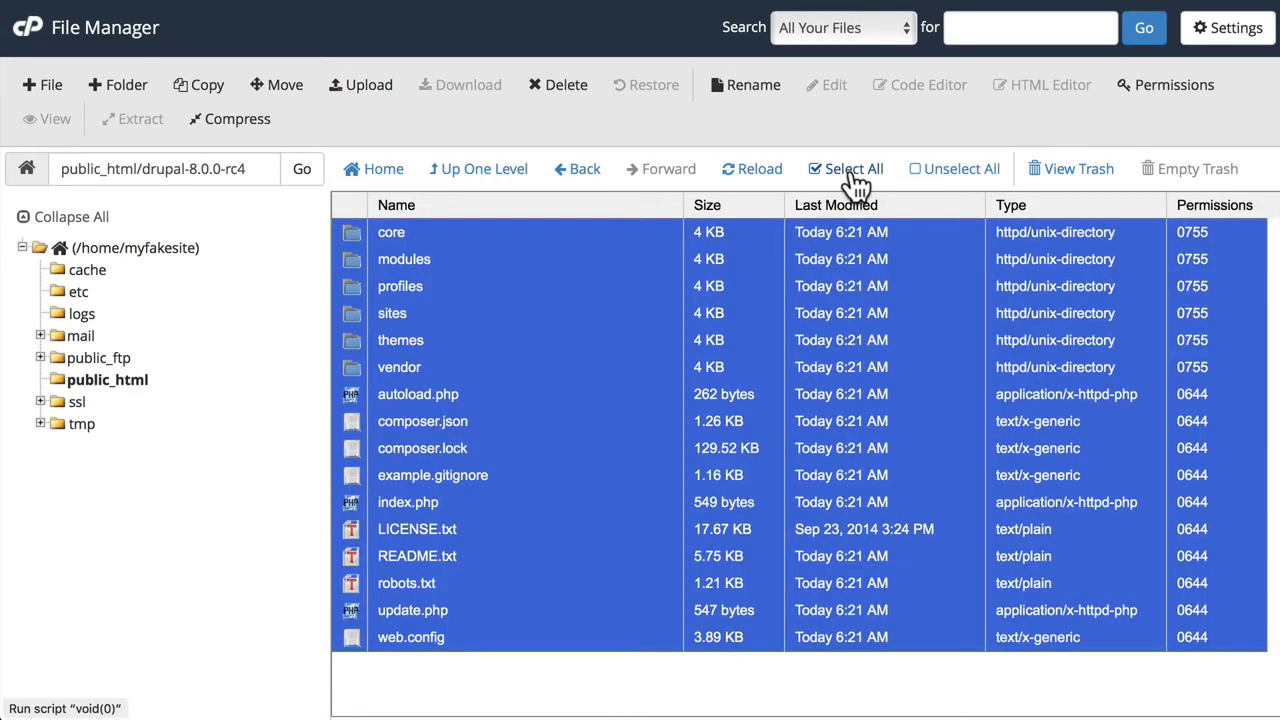
click(280, 86)
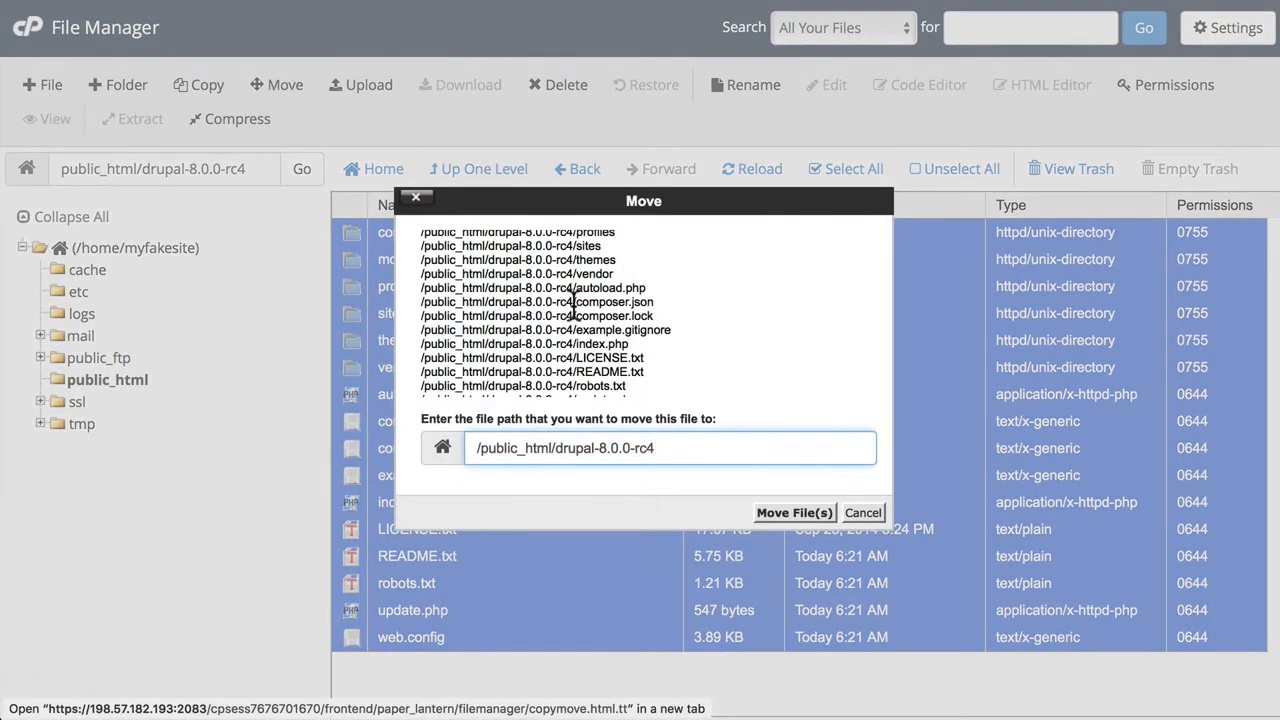
drag(555, 448, 668, 449)
key(BackSpace)
text(example)
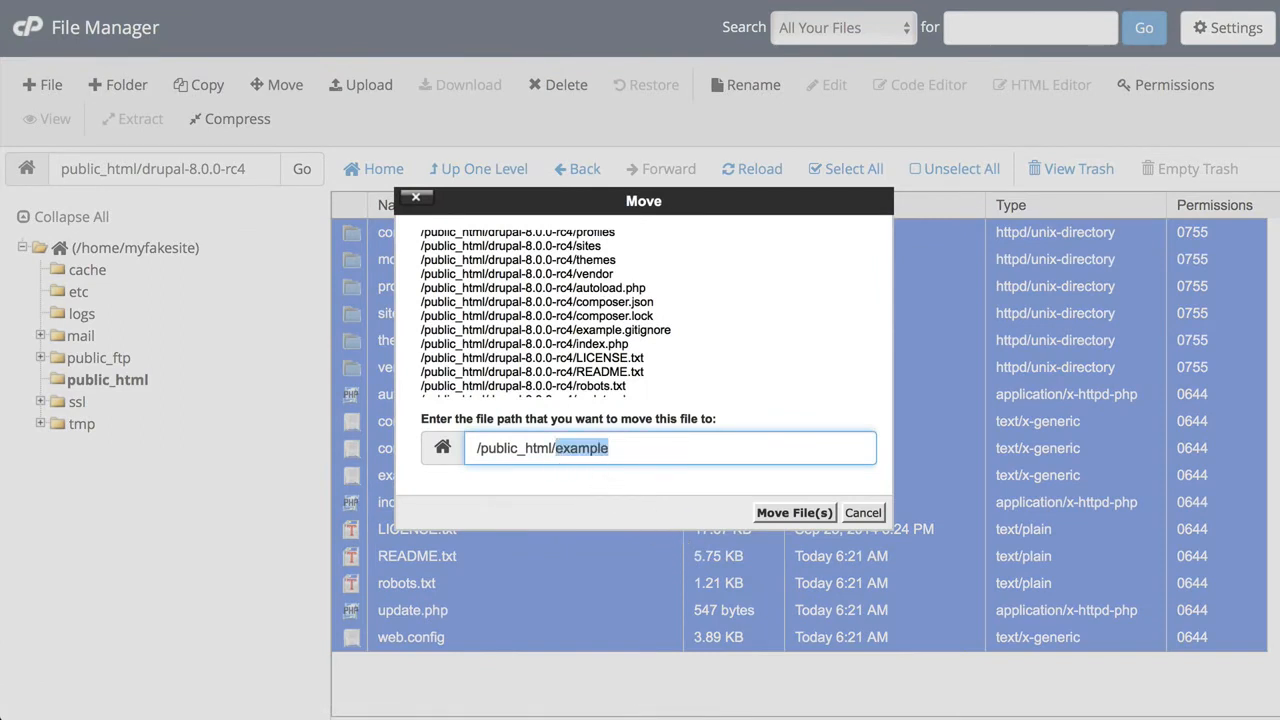
key(BackSpace)
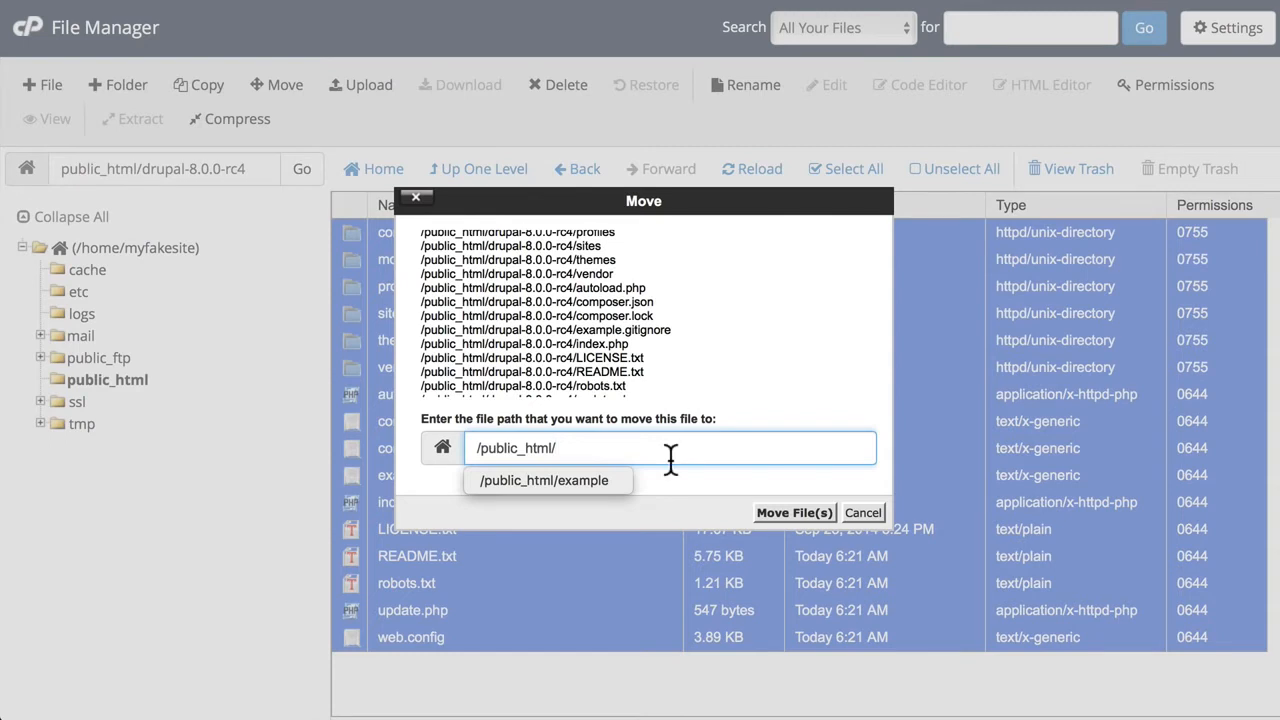
click(801, 516)
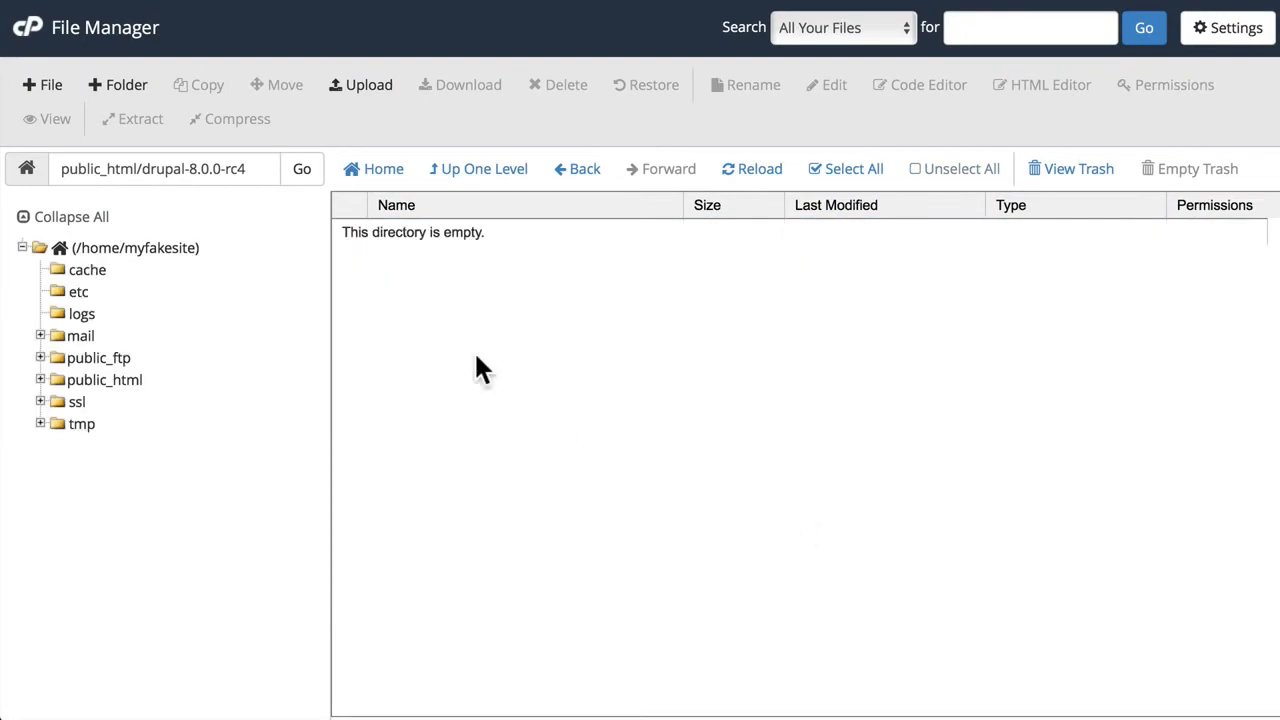
- Move the emptied drupal-8.0.0-rc4 folder and the drupal-8.0.0-rc4.tar.gz archive from public_html to the trash
click(468, 170)
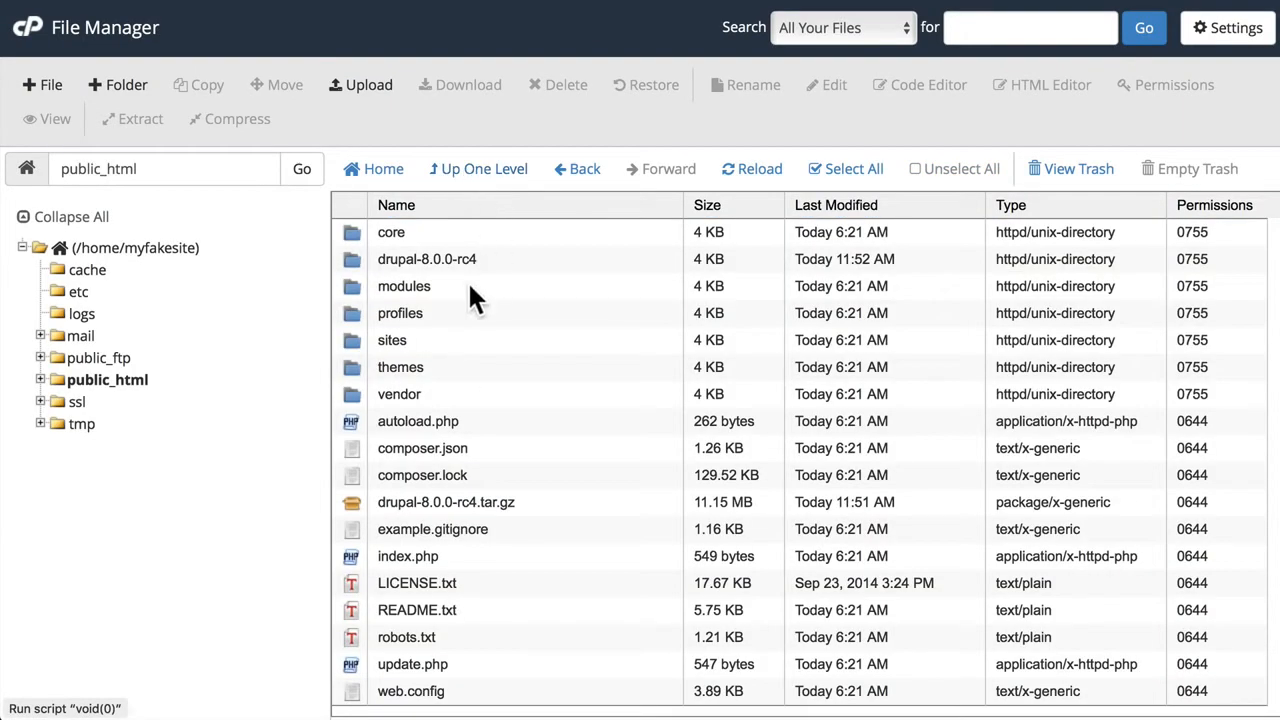
click(352, 262)
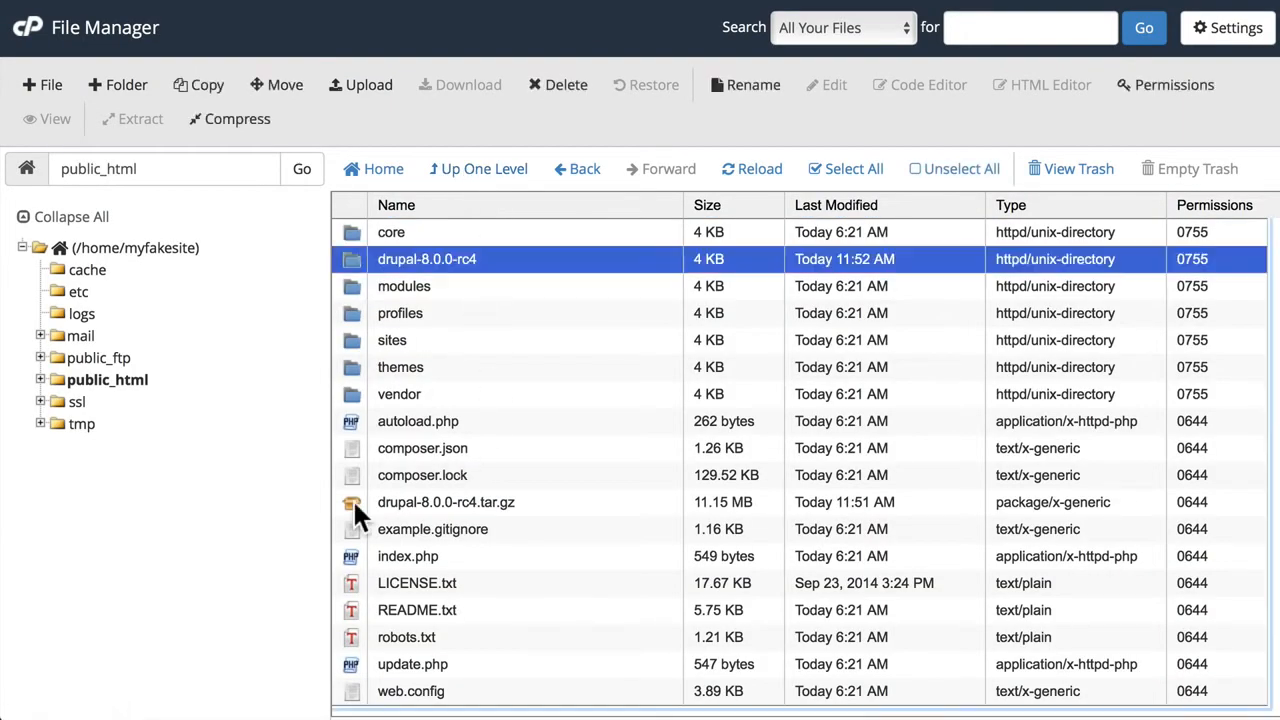
super+click(352, 502)
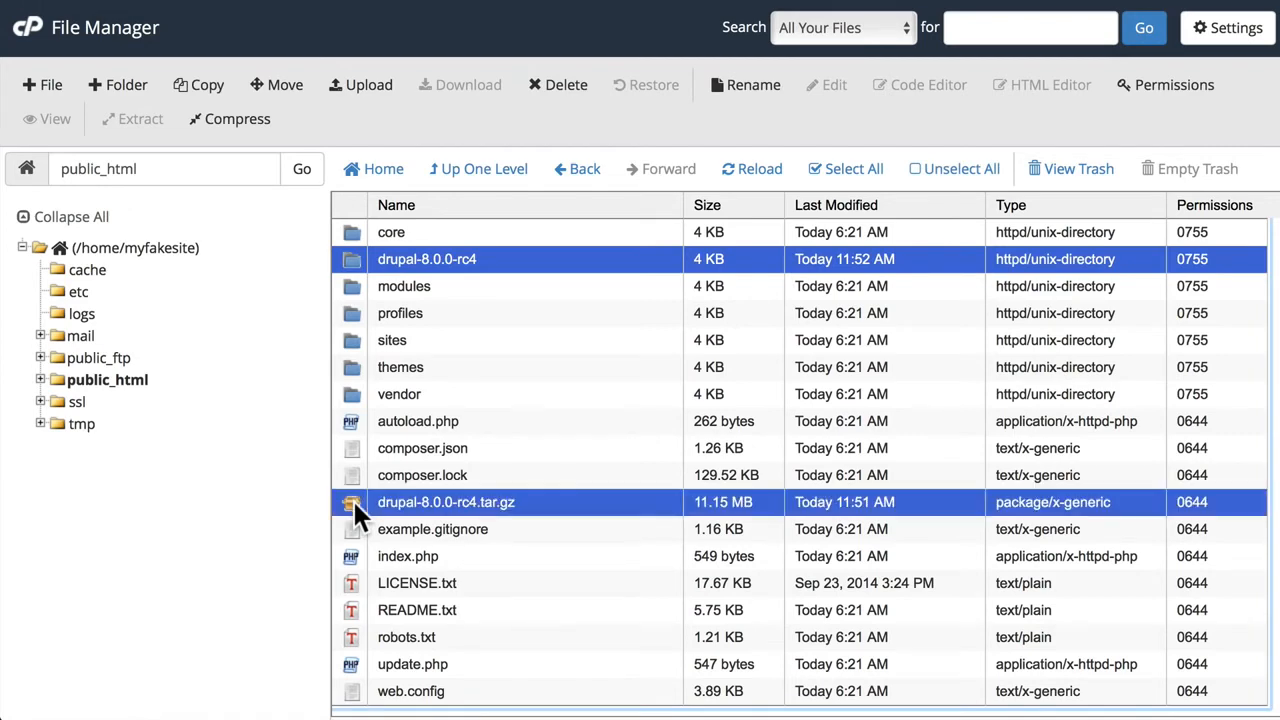
click(566, 86)
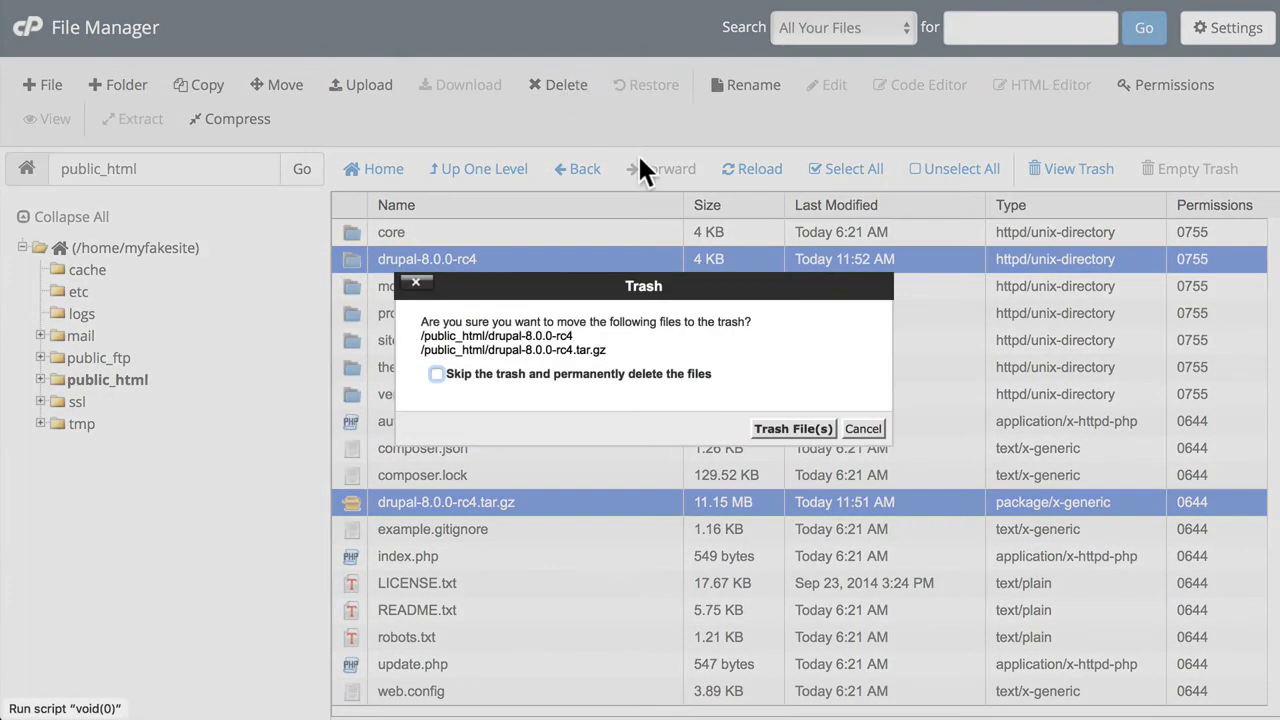
click(775, 429)
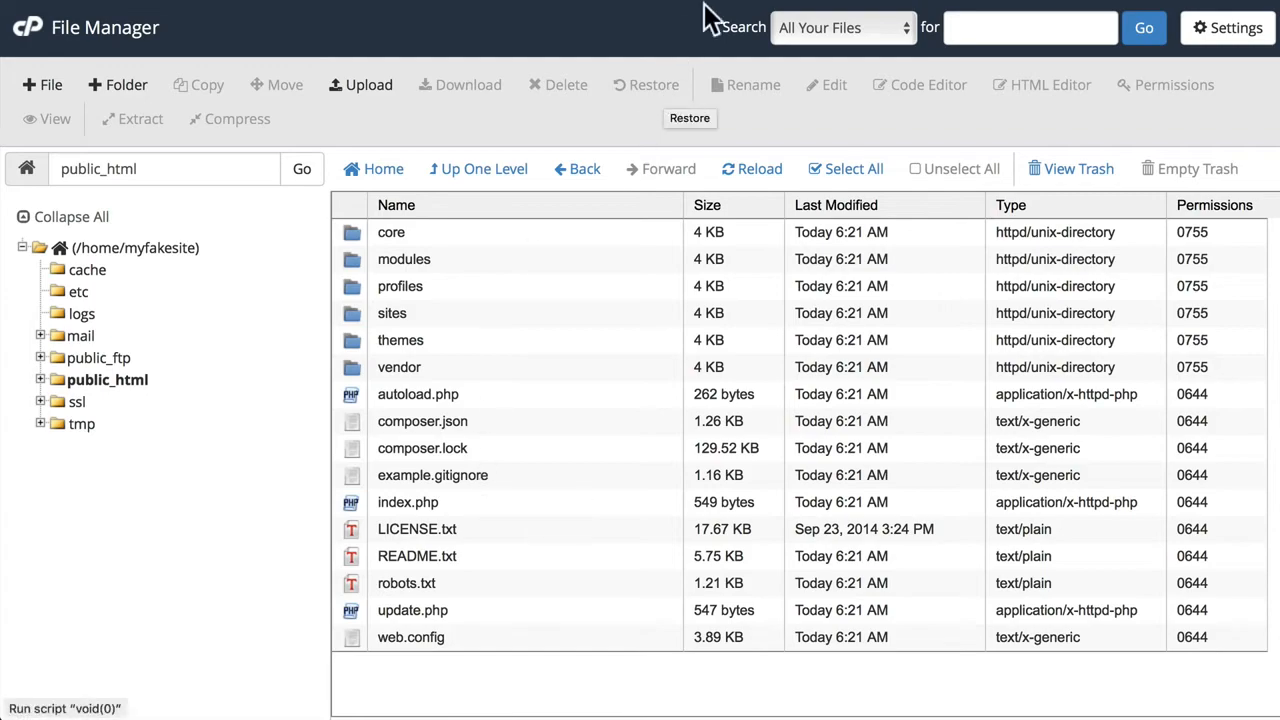
- Create a database with the name d8test after the account prefix, using cPanel's MySQL Database Wizard
click(783, 1)
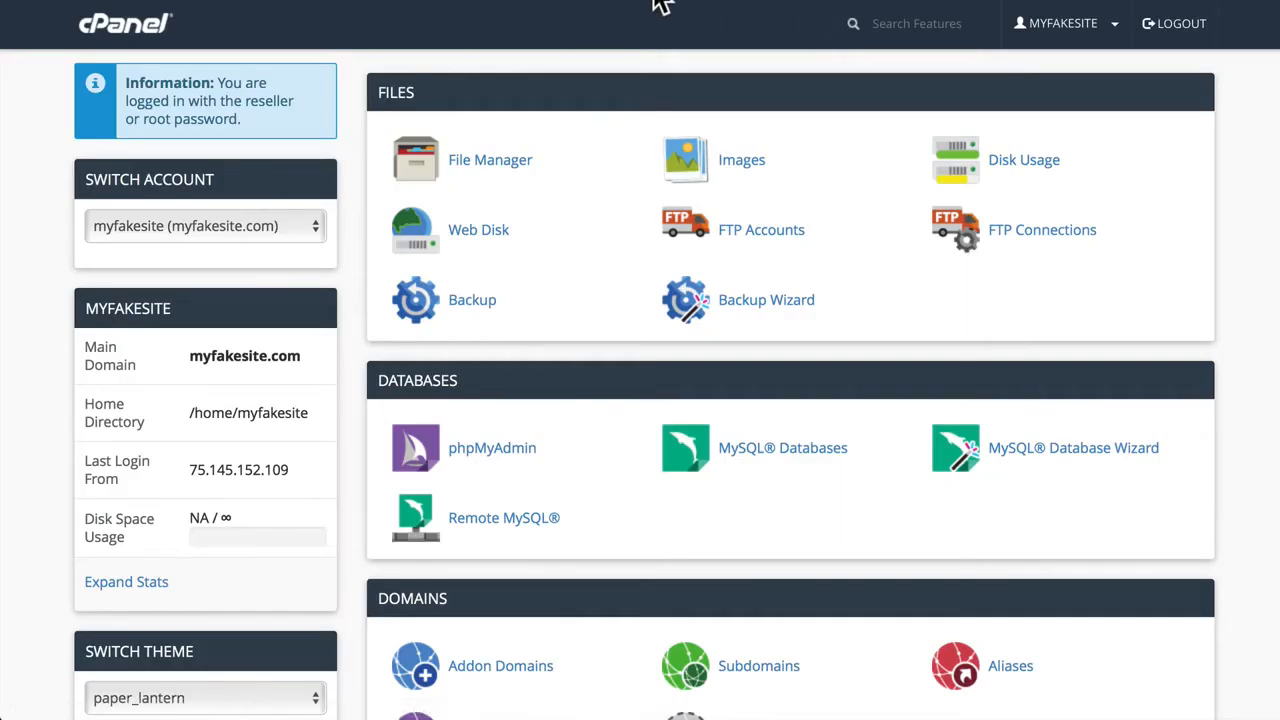
scroll(630, 437, down, 2)
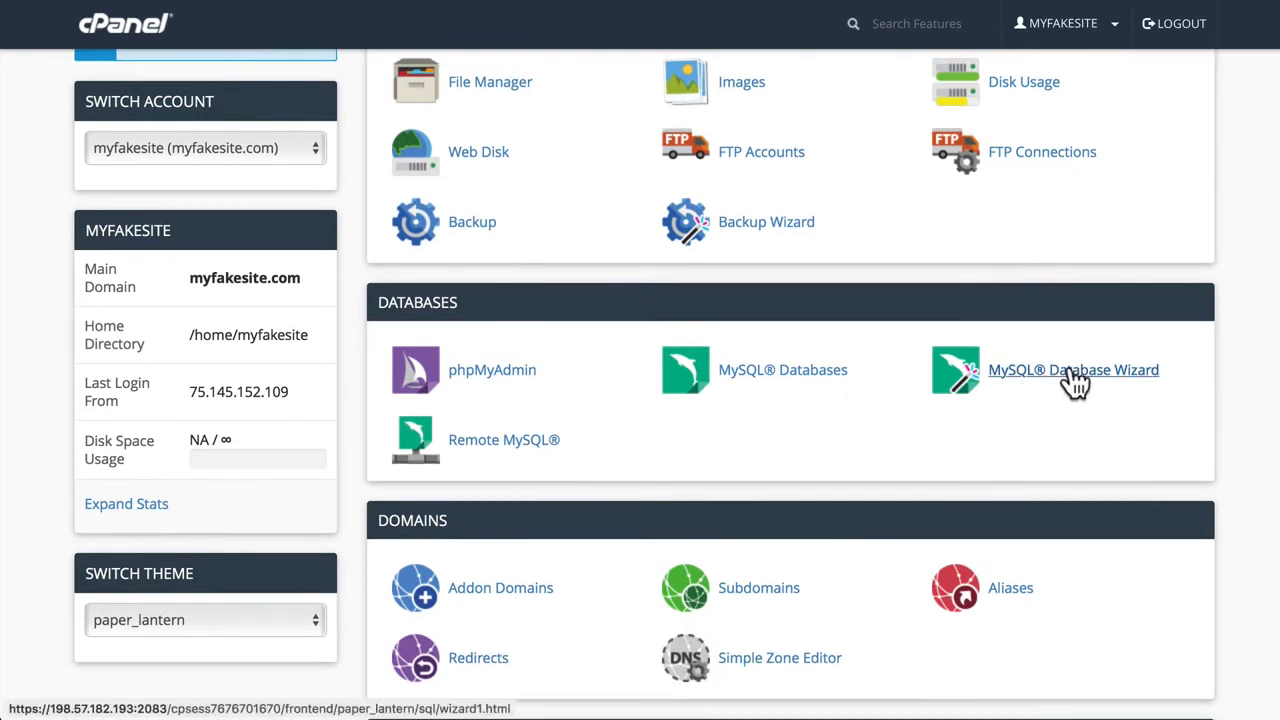
scroll(1101, 373, up, 1)
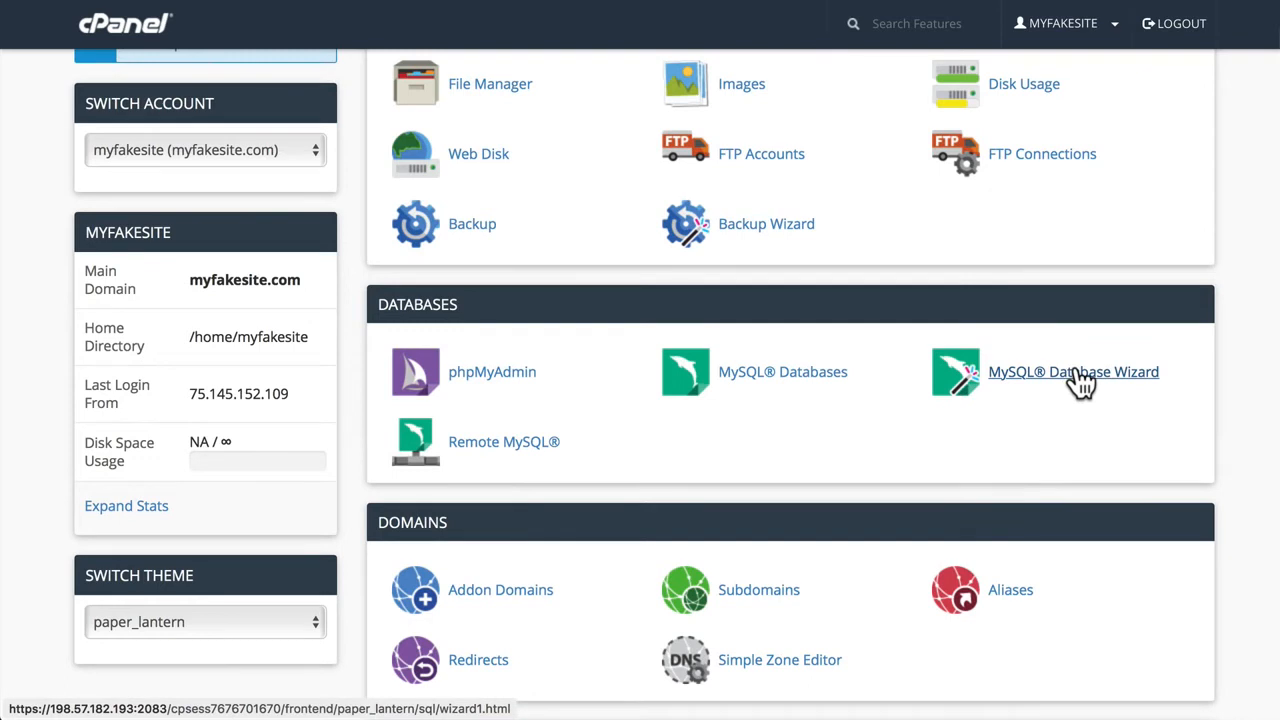
click(1058, 376)
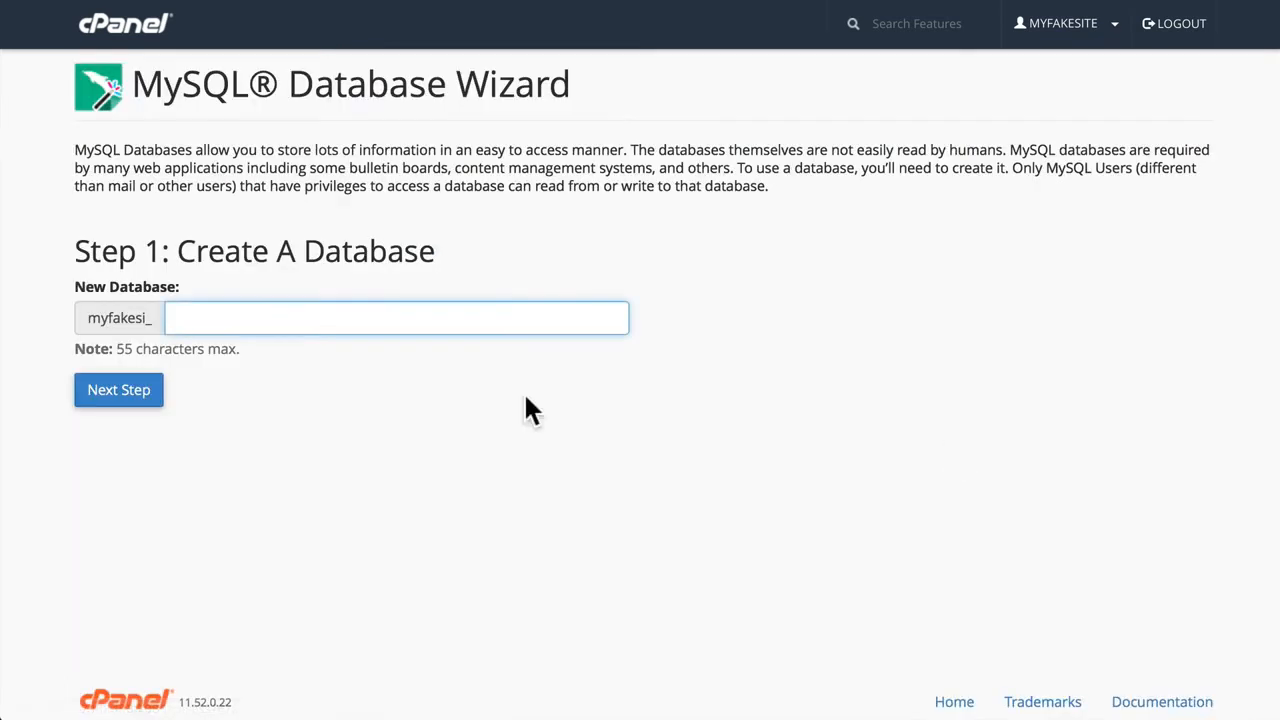
text(d8rc)
key(BackSpace)
key(BackSpace)
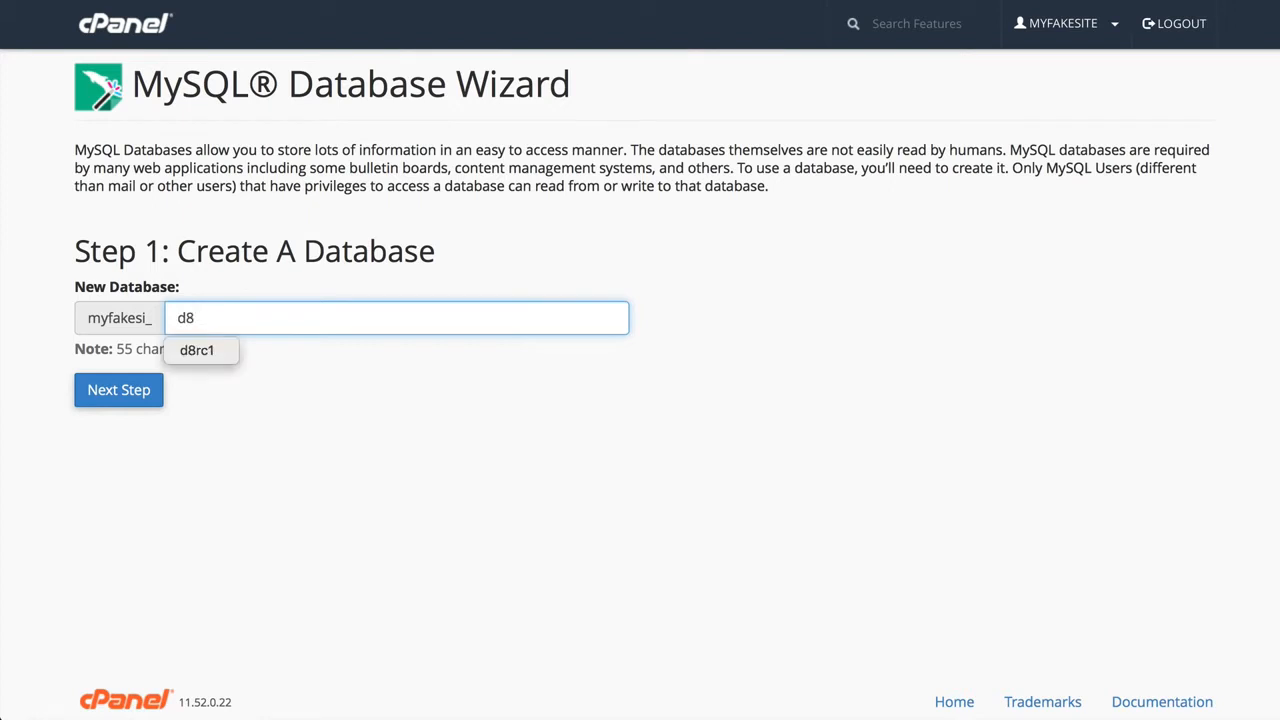
text(test)
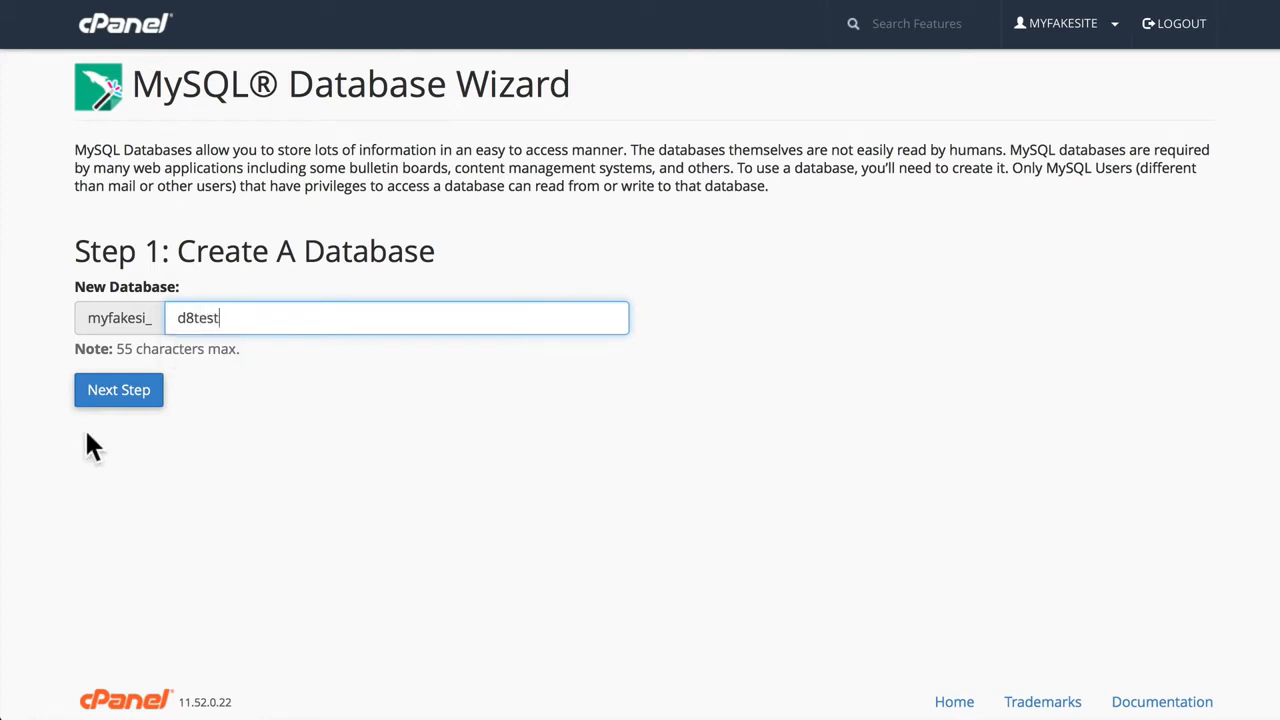
click(106, 399)
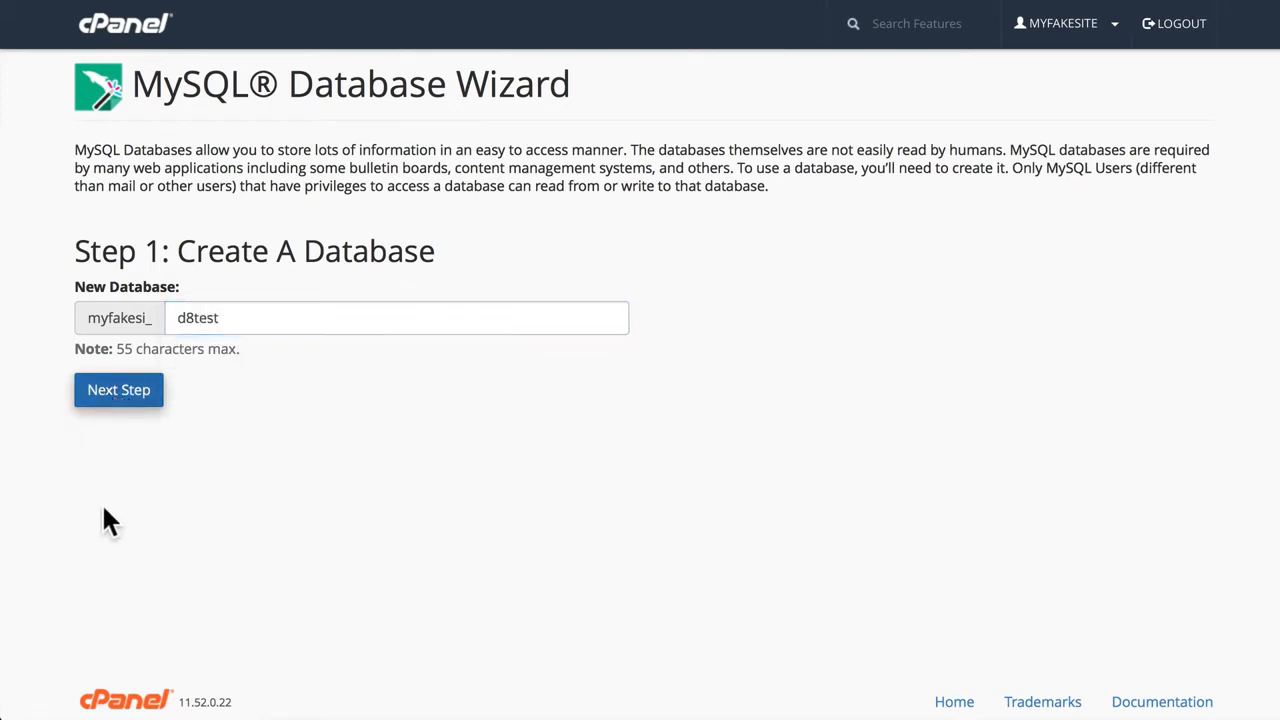
- Replace the prefilled database username with d8admin after the account prefix
key(BackSpace)
key(BackSpace)
key(BackSpace)
key(BackSpace)
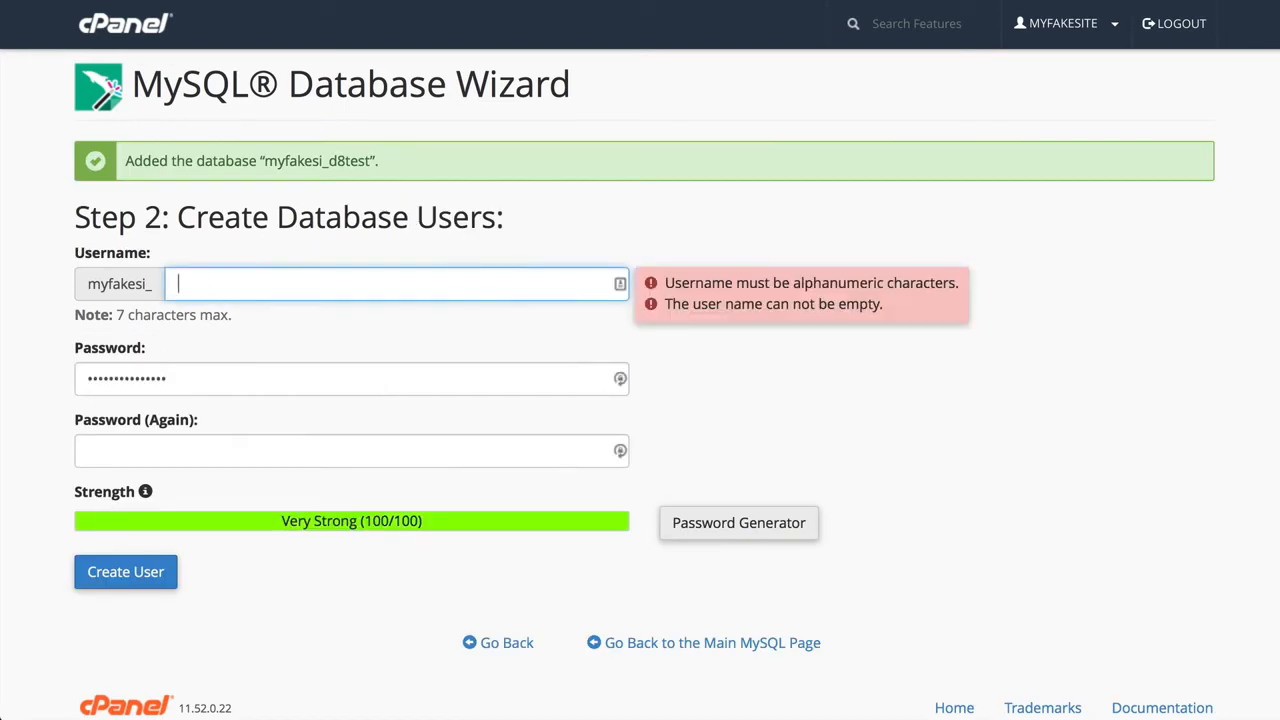
text(d8admin)
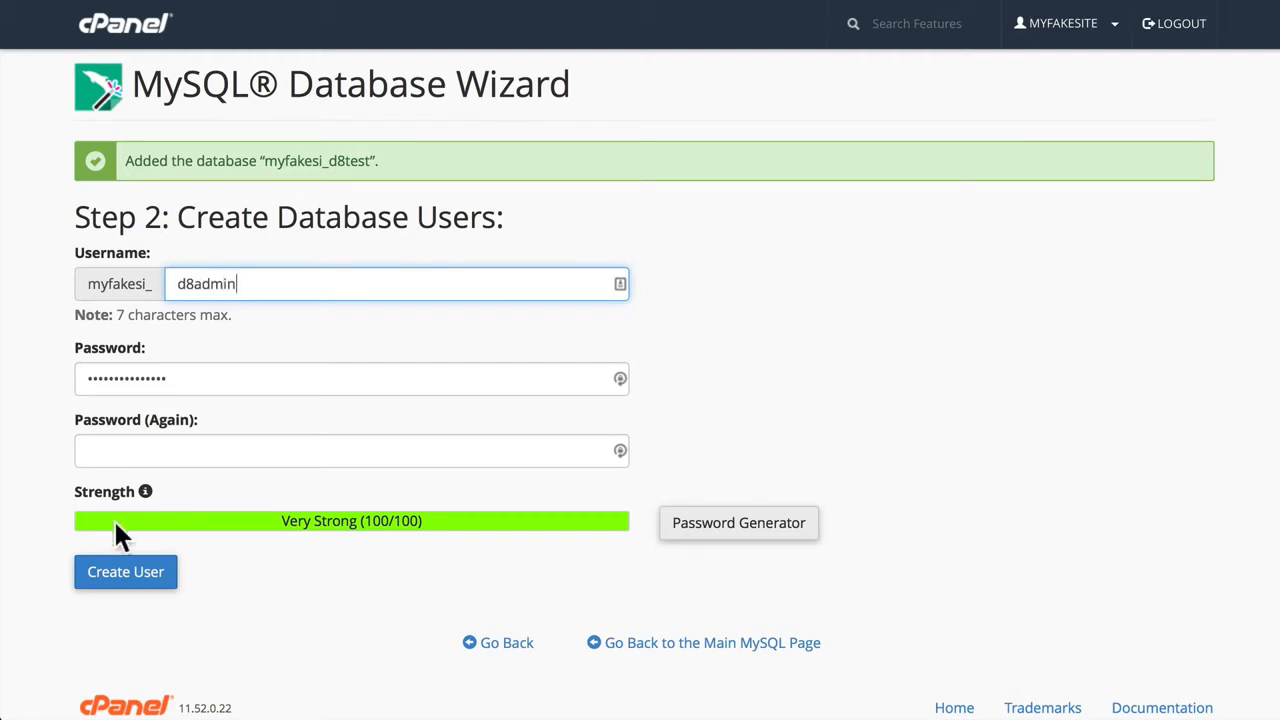
- Enter and confirm the new database user's password, and create the user
key(Tab)
text(•••••)
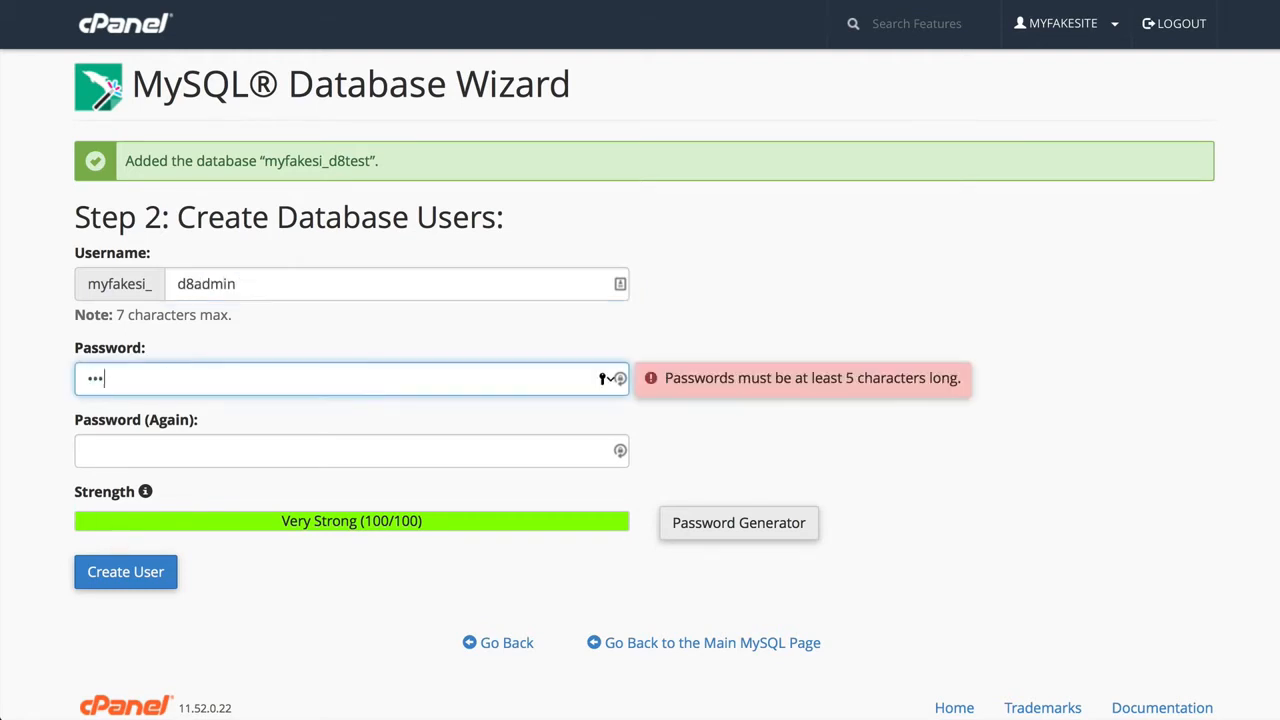
key(BackSpace)
key(BackSpace)
key(BackSpace)
key(BackSpace)
key(BackSpace)
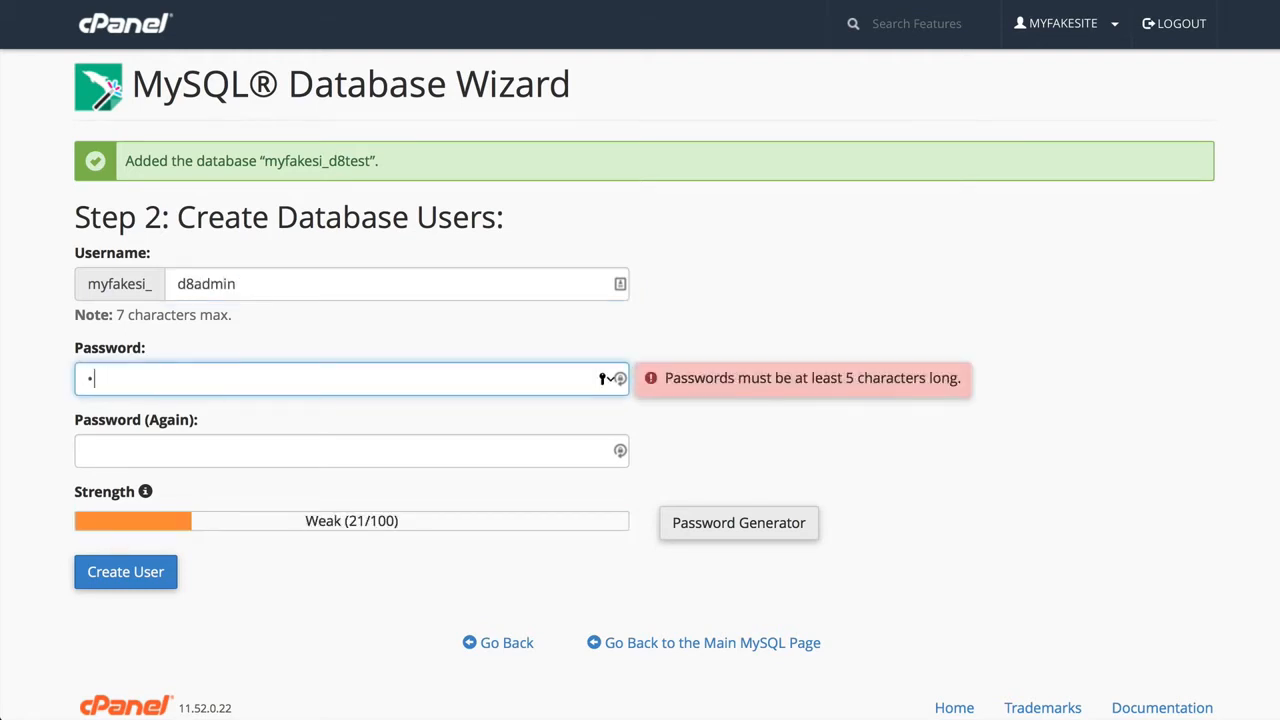
text(••••••••••••)
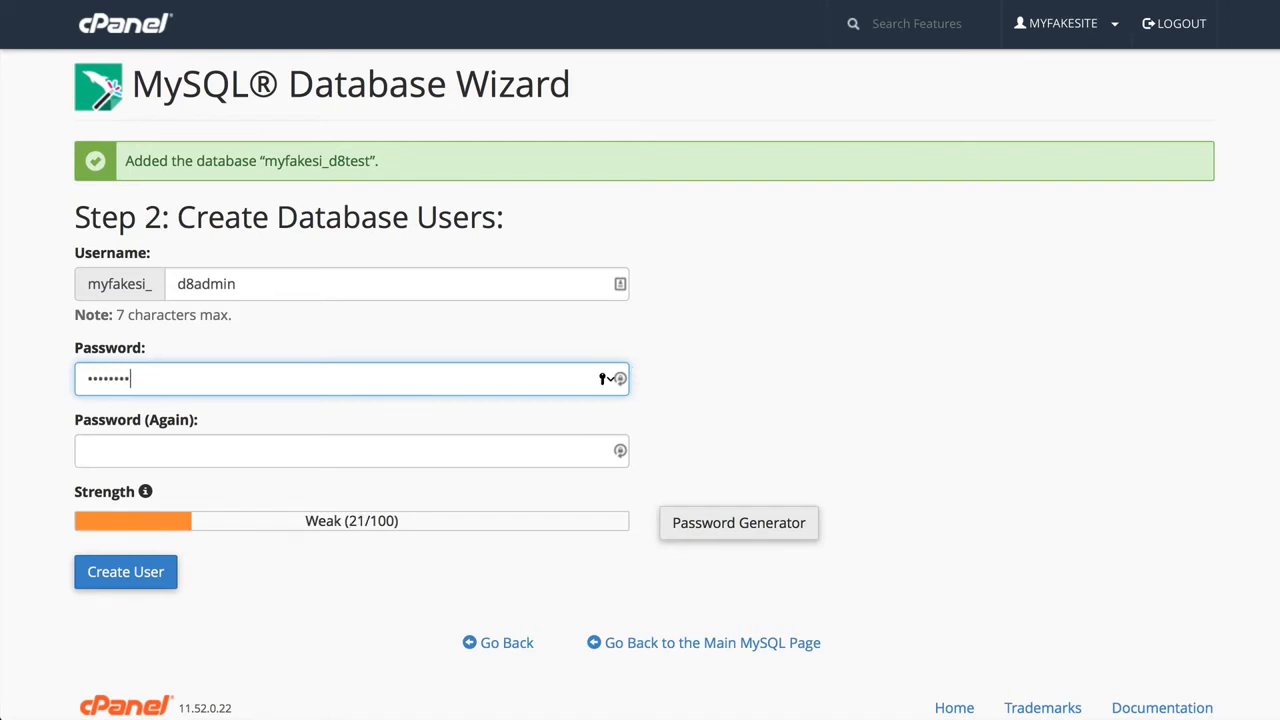
key(Tab)
text(•••••••••)
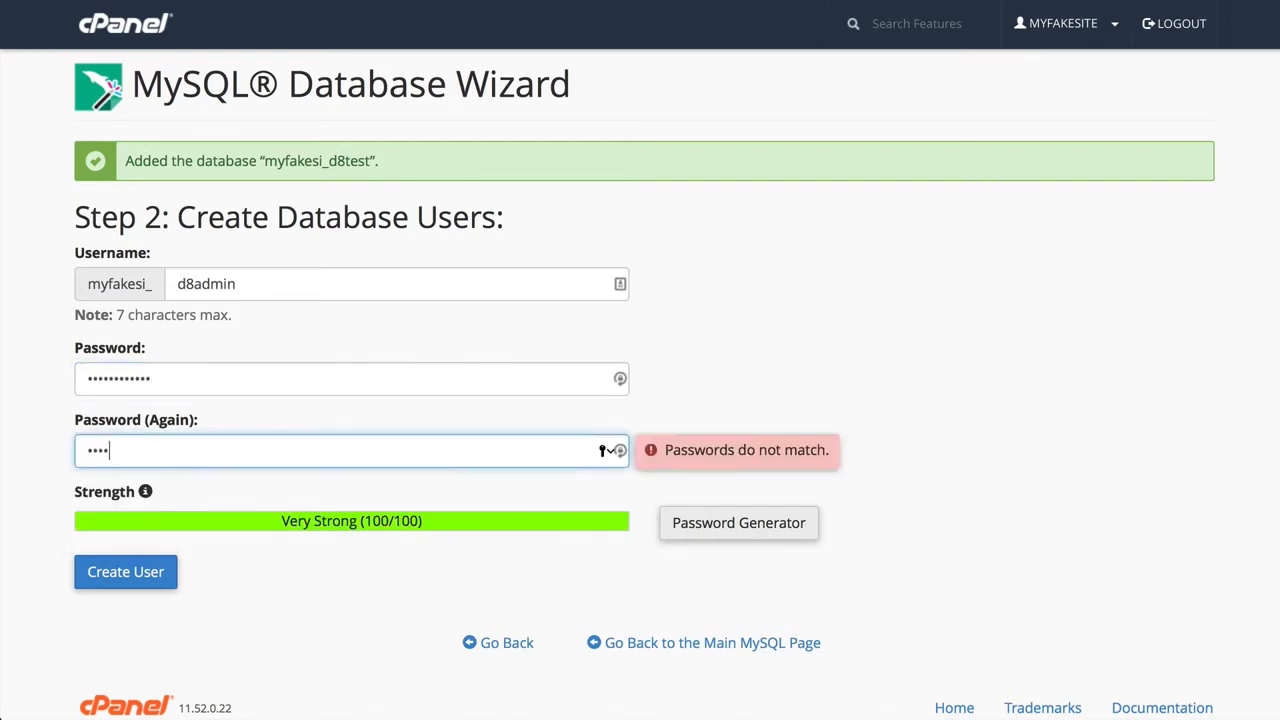
text(•••)
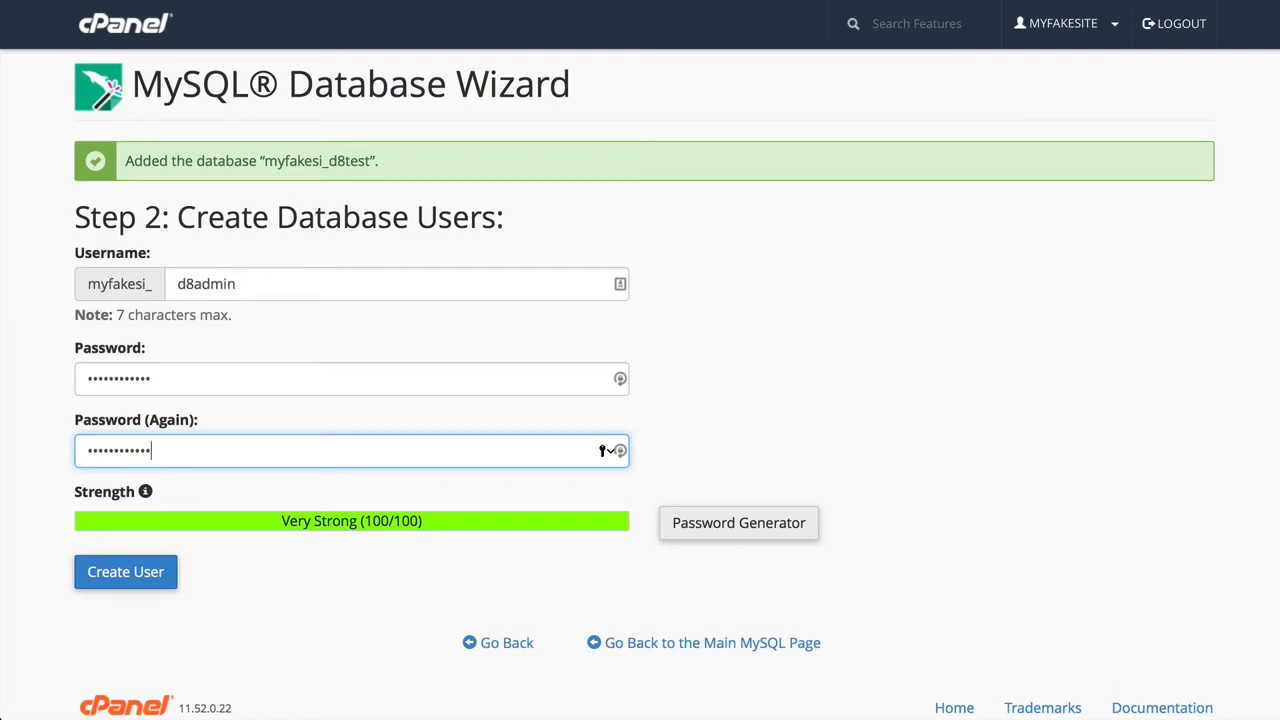
click(125, 580)
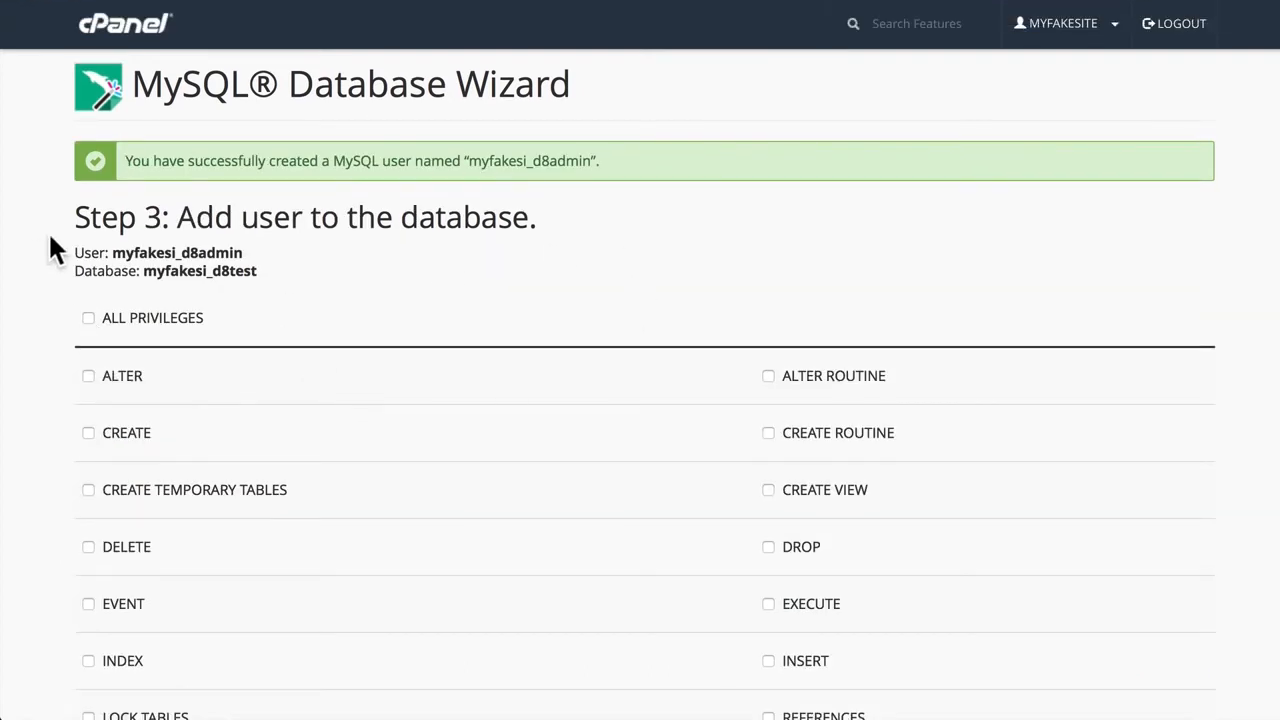
- Grant the new user all privileges on the myfakesi_d8test database and return to the cPanel home page
click(90, 317)
scroll(46, 325, down, 5)
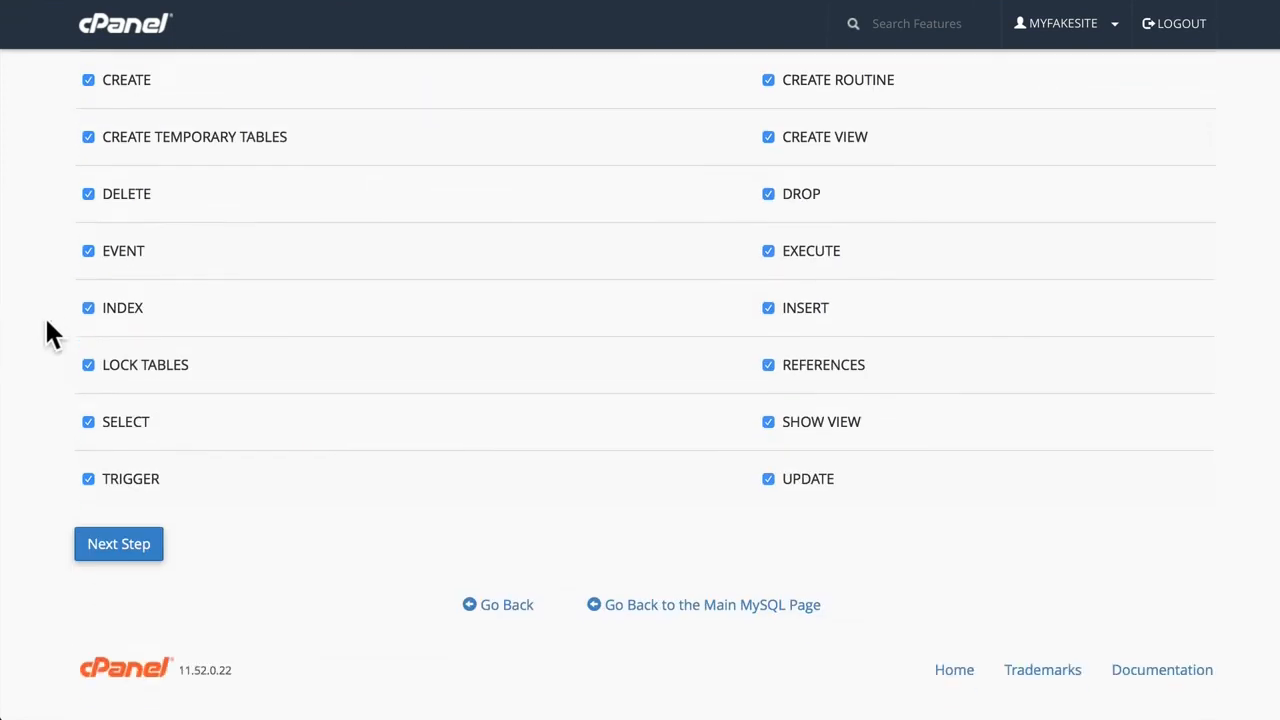
click(106, 561)
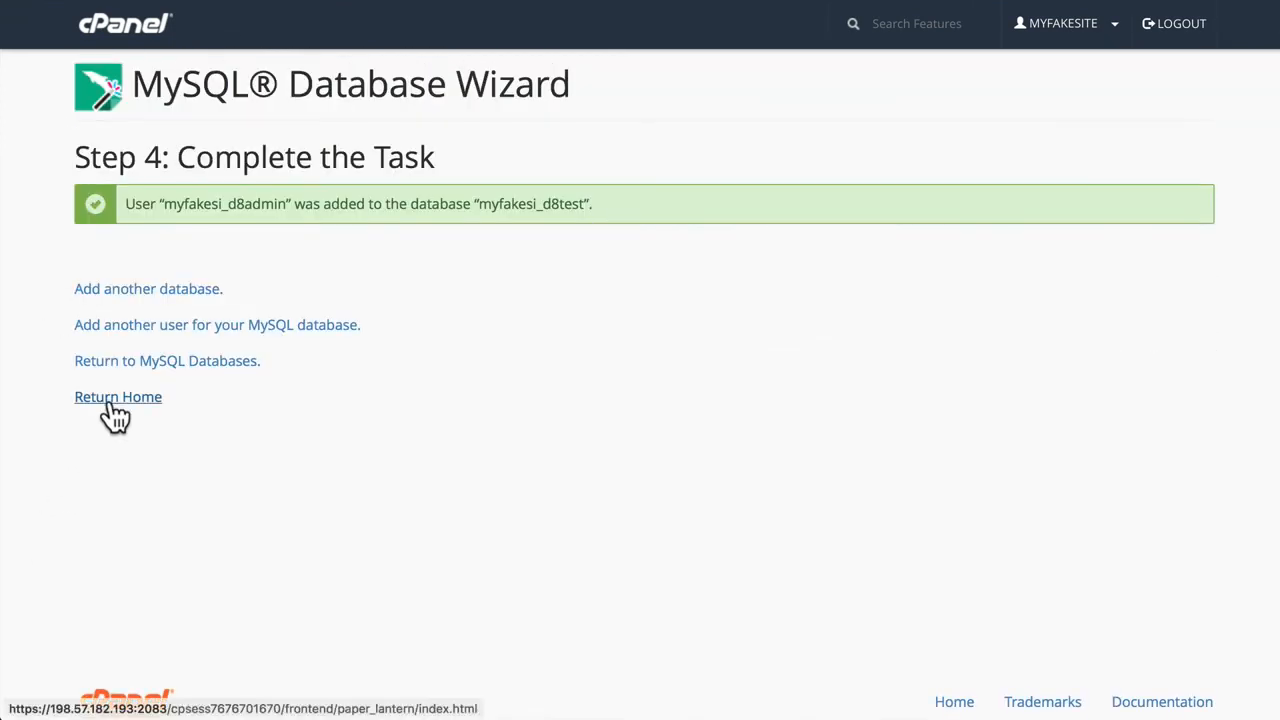
click(114, 412)
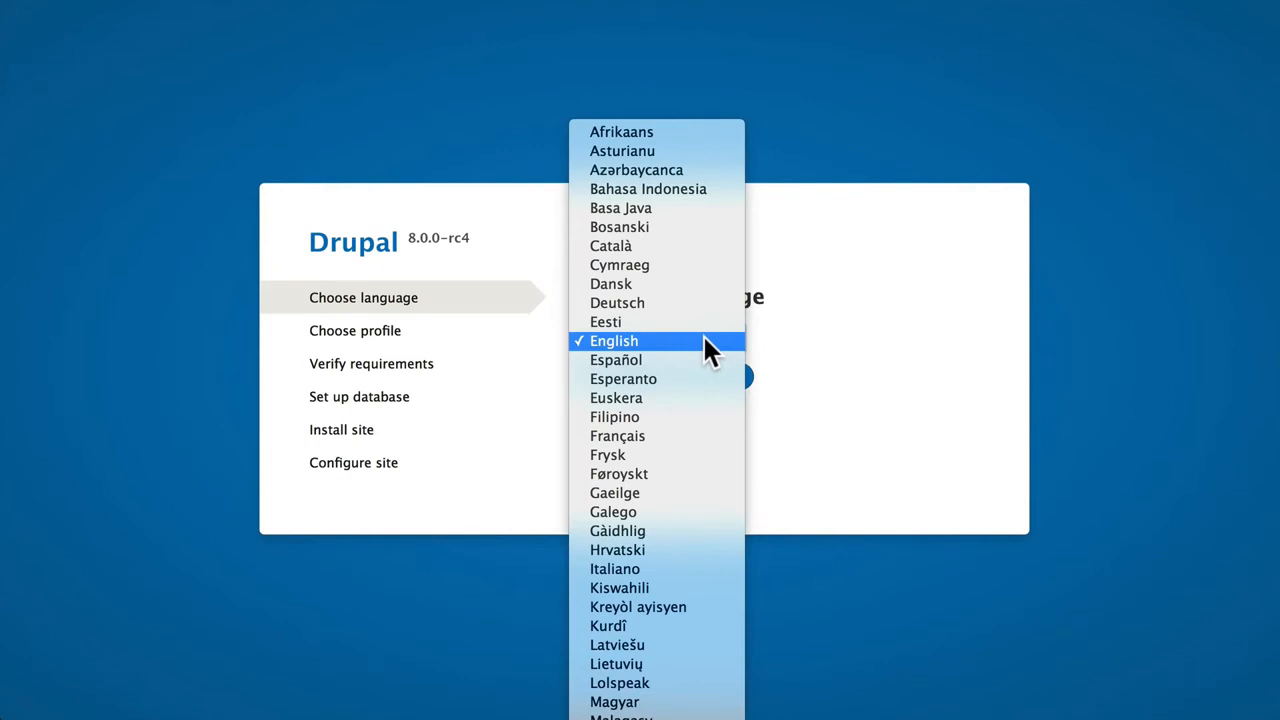
- Choose English as the Drupal installation language and continue with the Standard installation profile
click(705, 340)
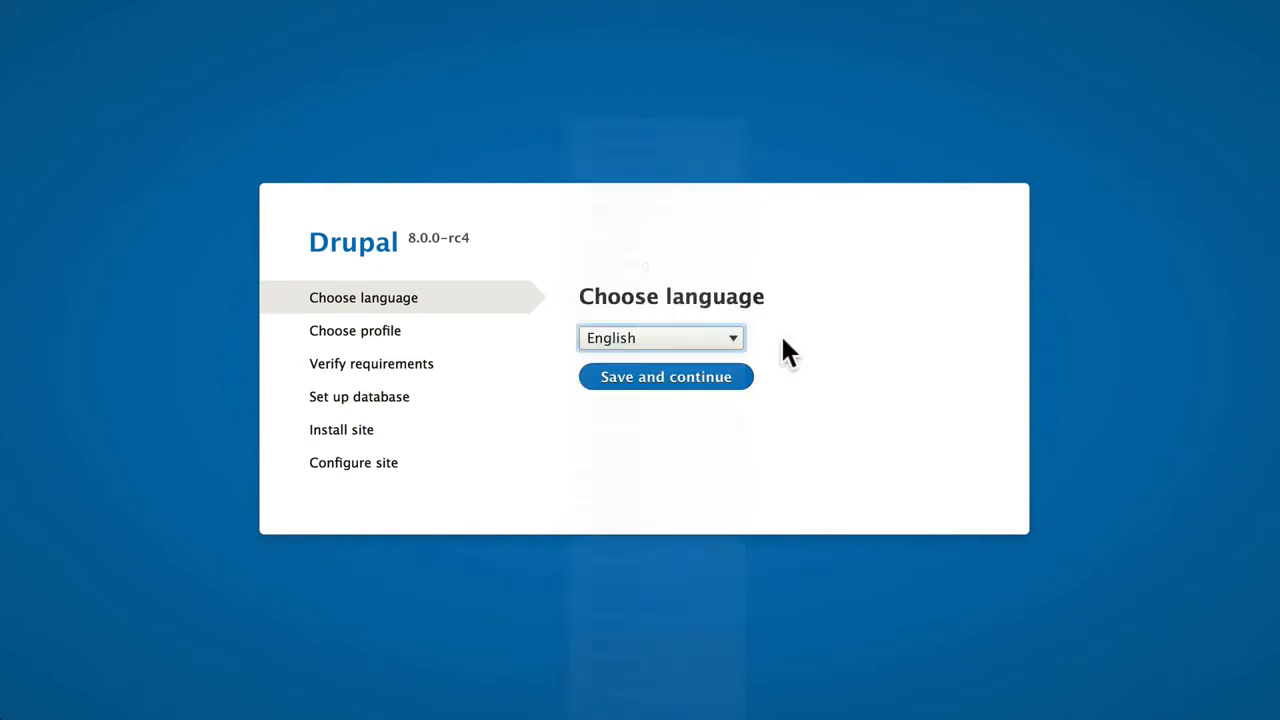
click(672, 382)
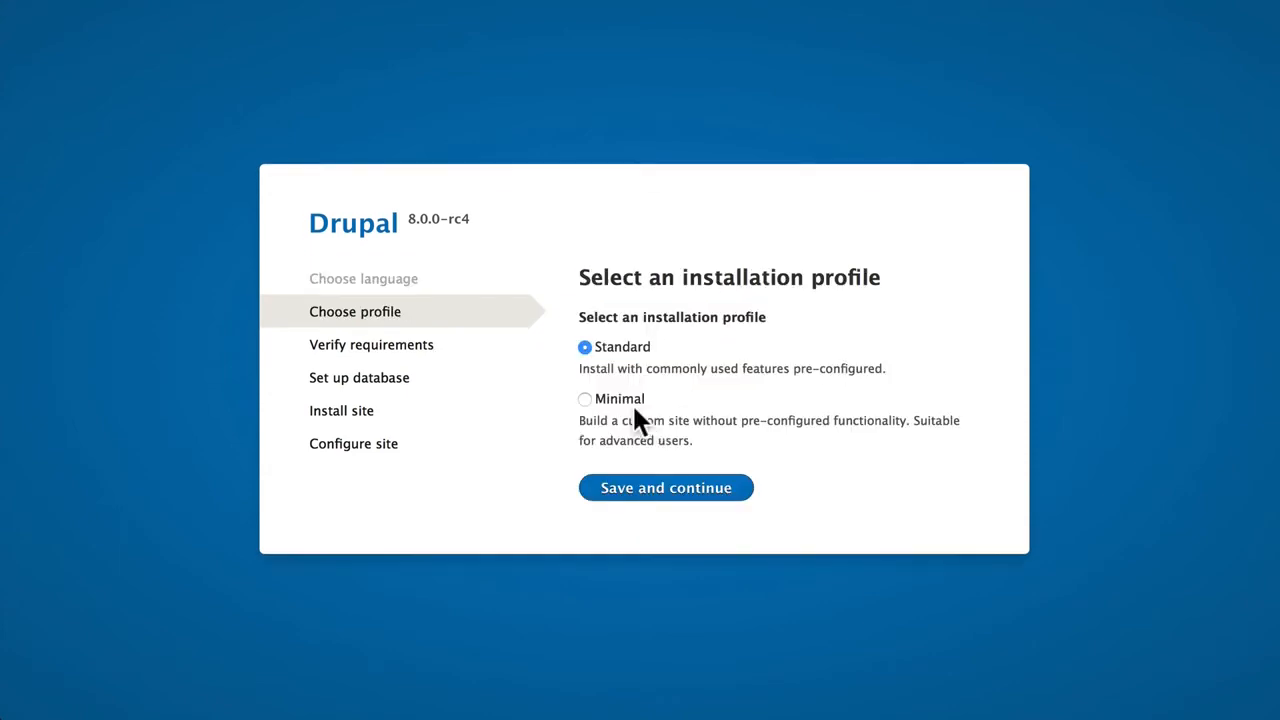
click(656, 493)
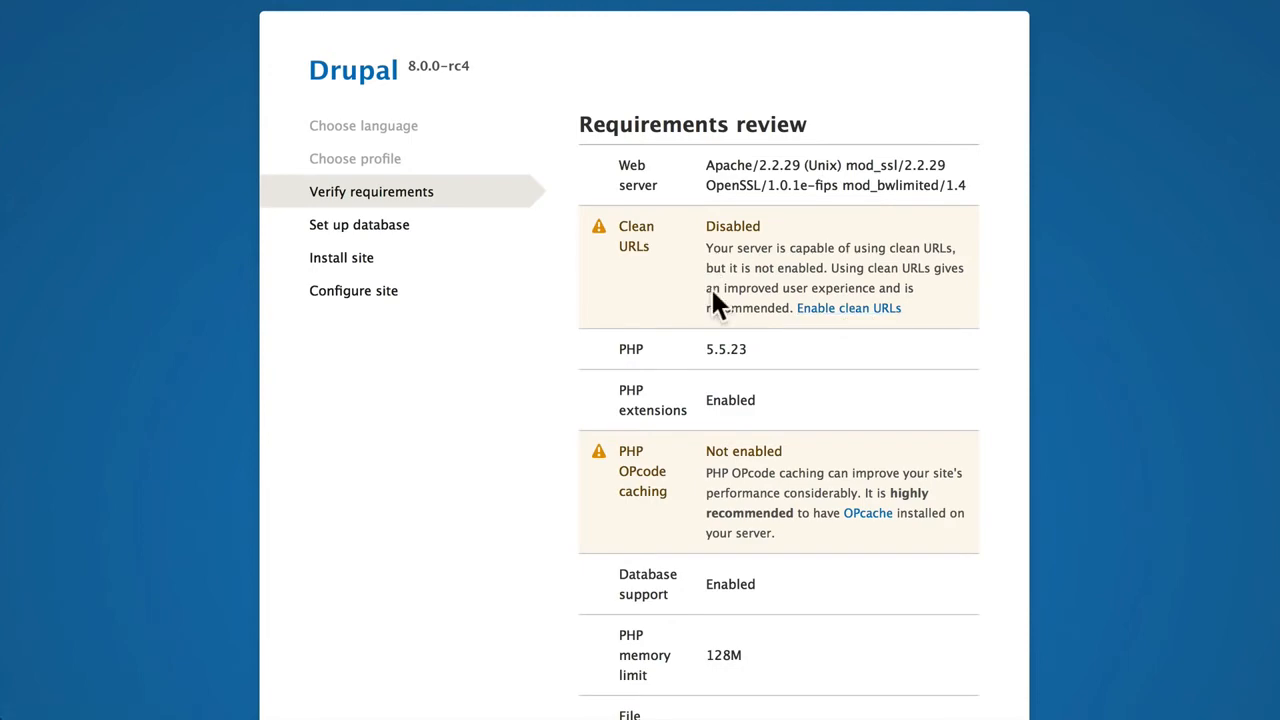
- Open the Enable clean URLs documentation in a new tab and read the server configuration instructions for dedicated and shared servers
right_click(846, 304)
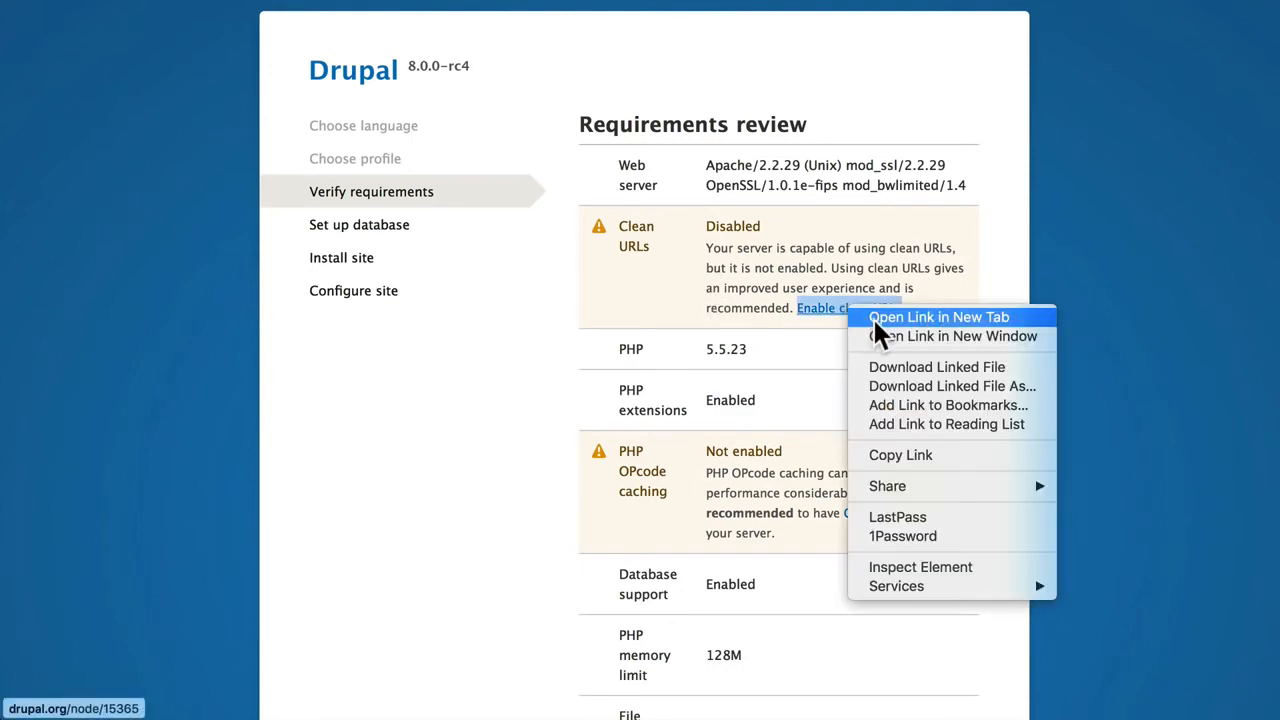
click(873, 317)
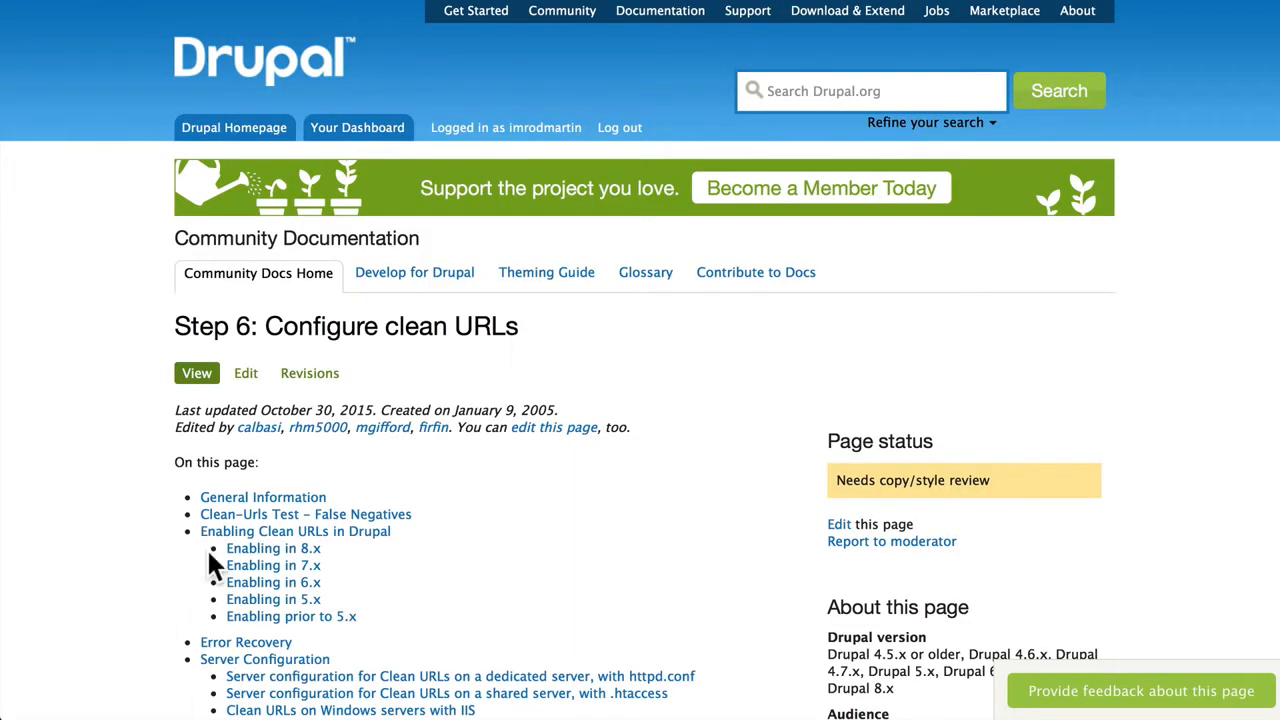
scroll(143, 555, down, 2)
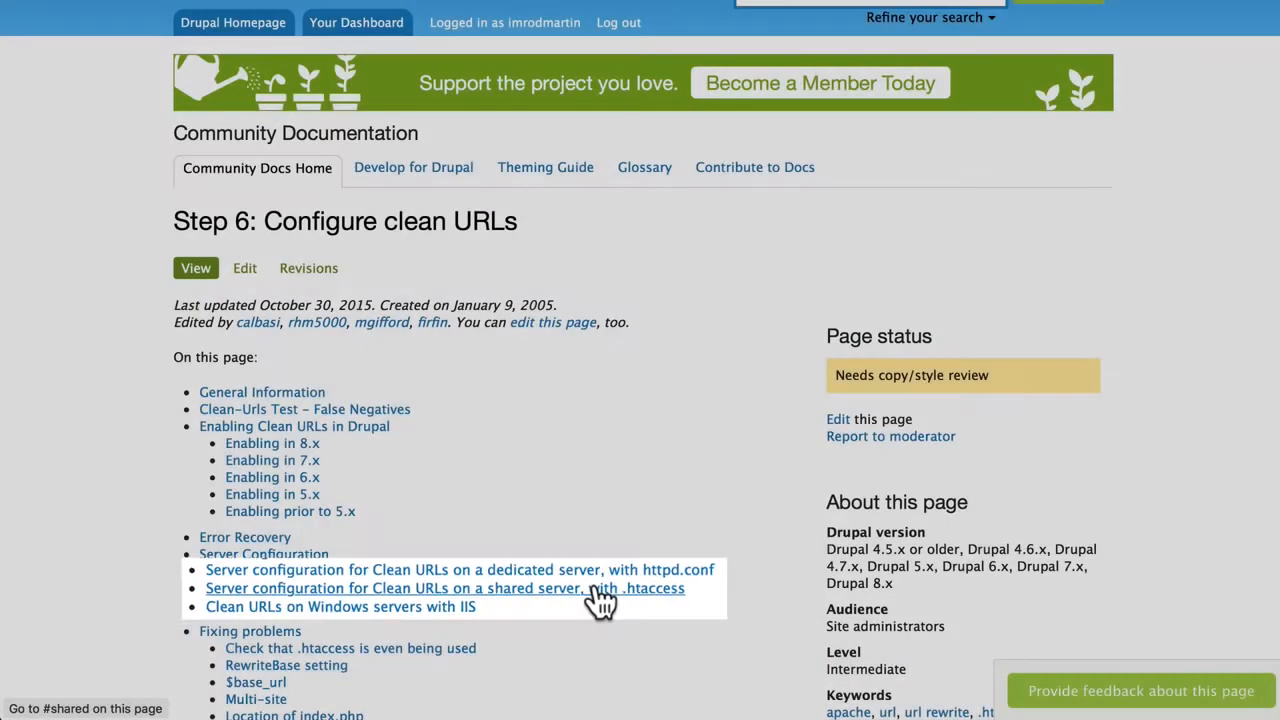
click(594, 589)
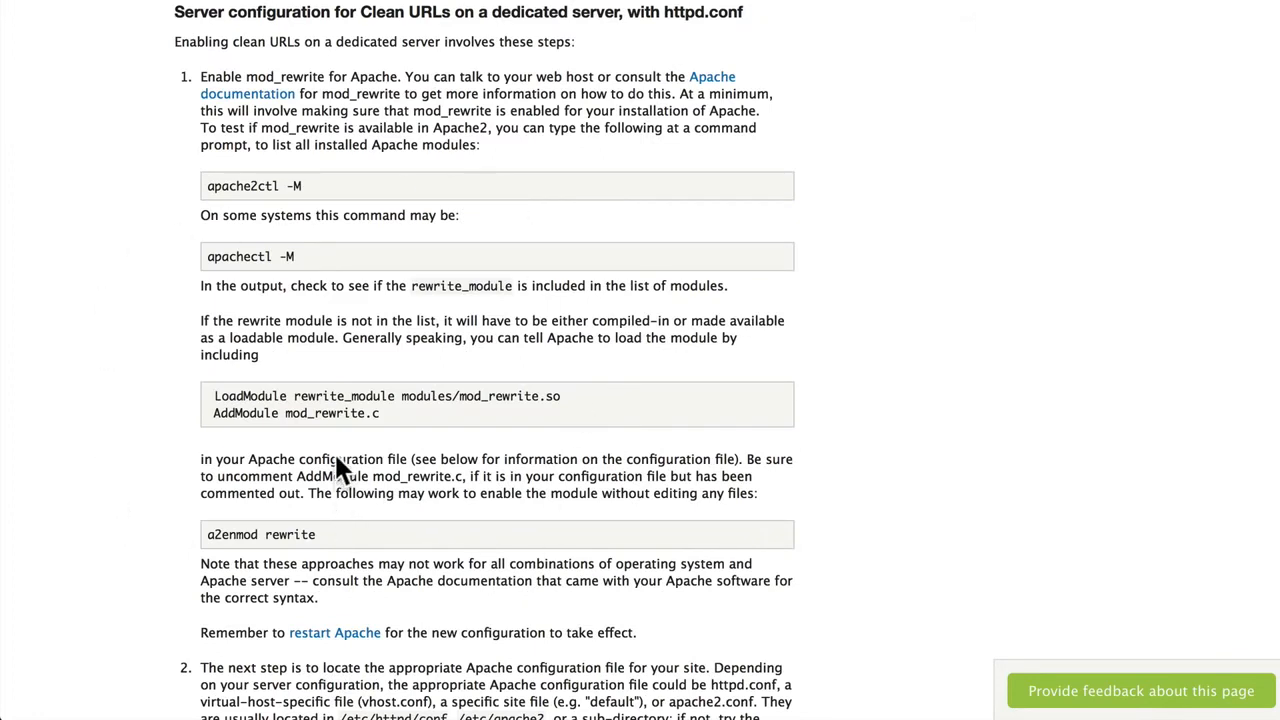
scroll(336, 462, down, 7)
scroll(336, 458, down, 3)
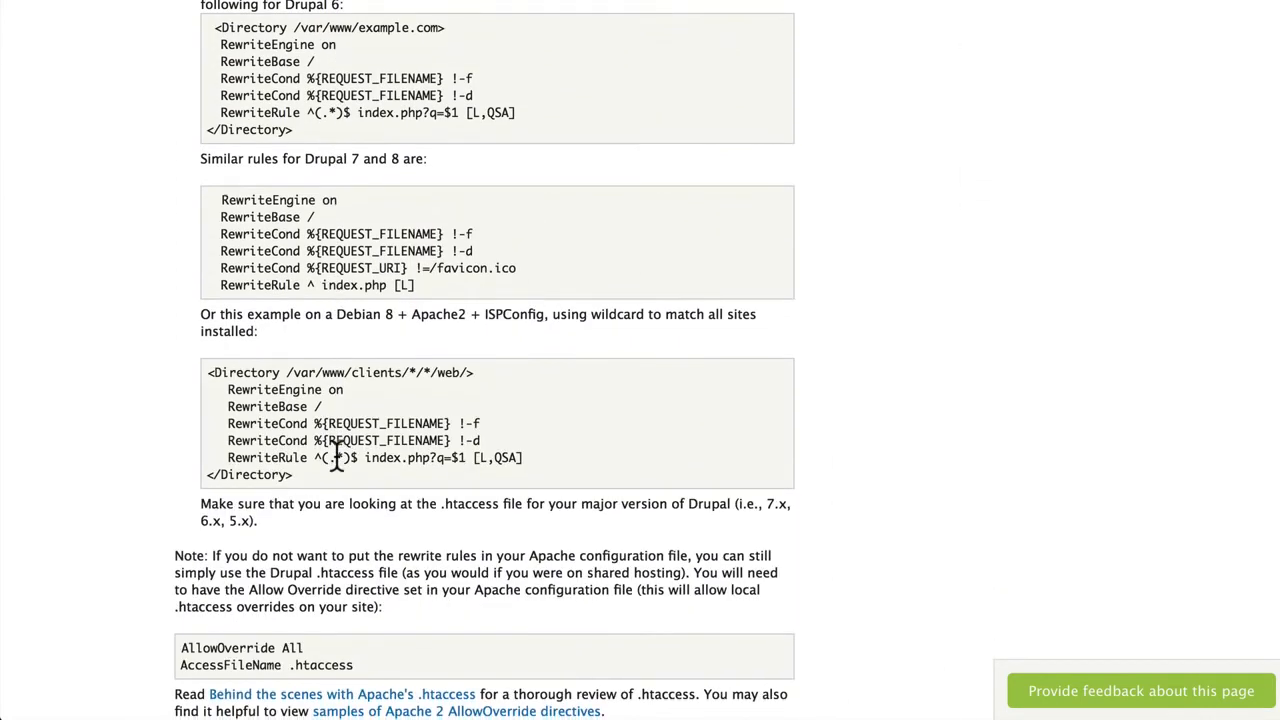
scroll(336, 458, up, 20)
scroll(336, 460, down, 3)
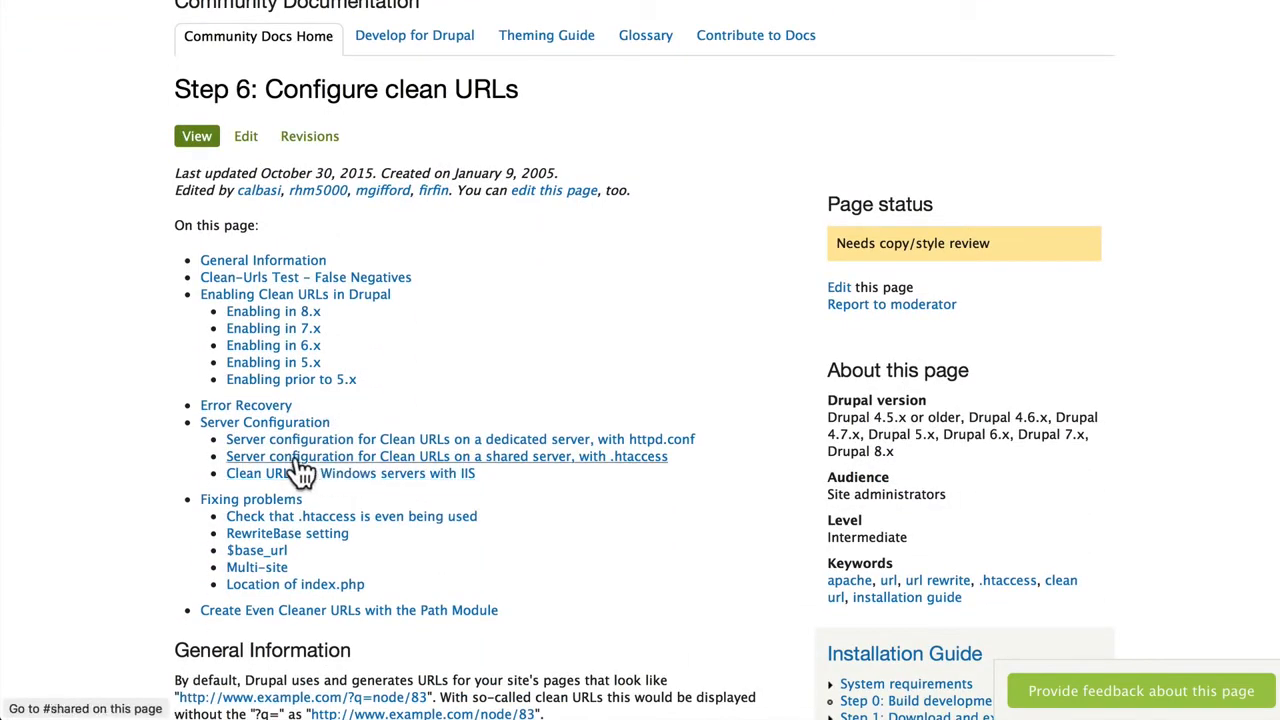
click(298, 458)
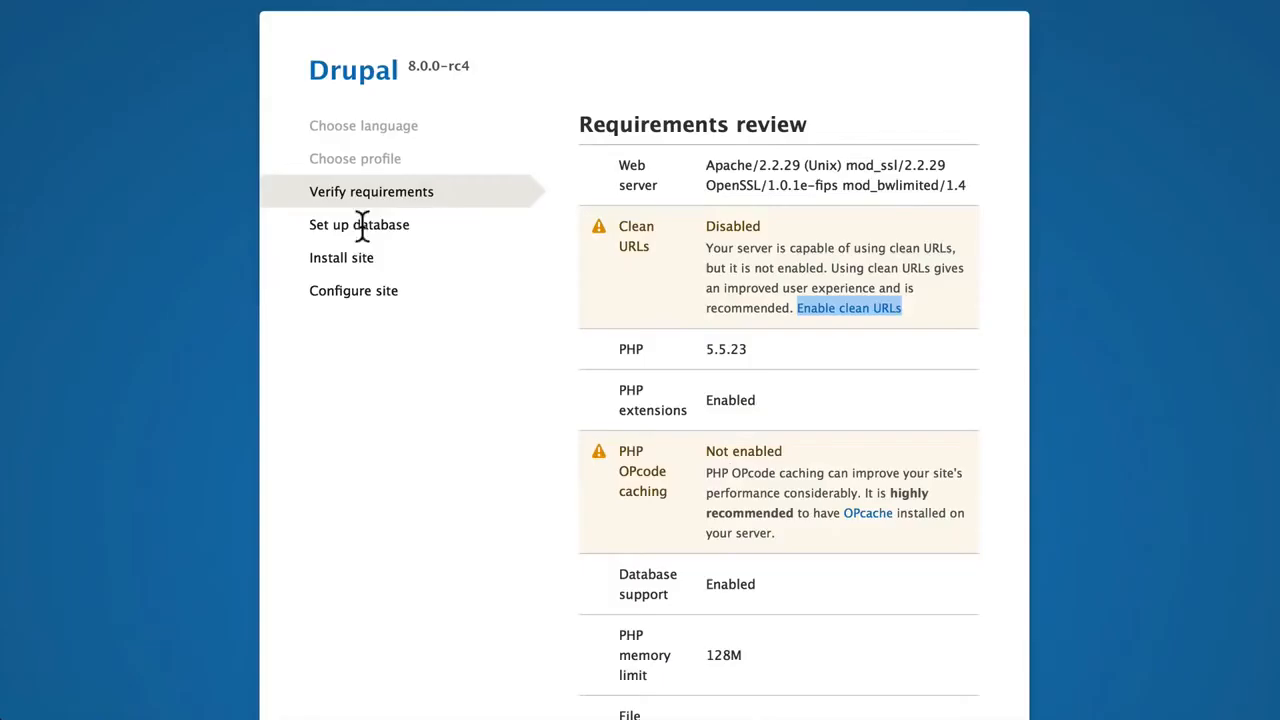
scroll(586, 263, down, 4)
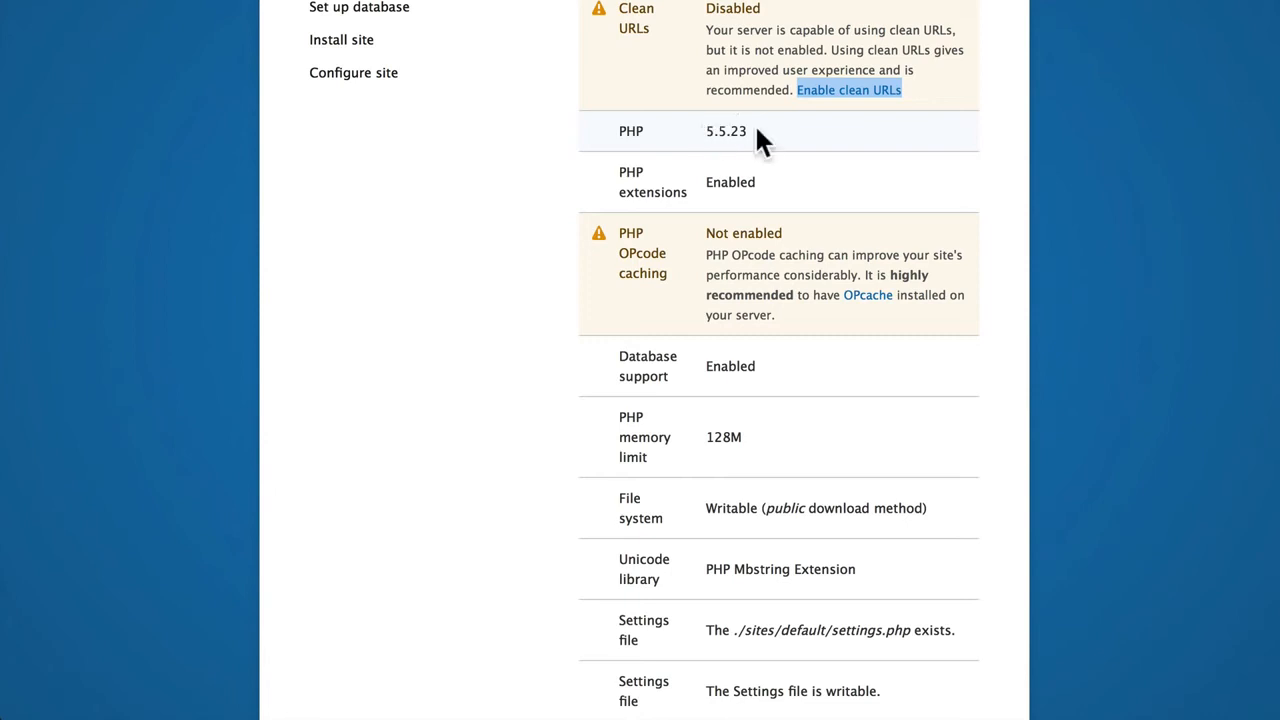
- Continue past the requirements review and enter database name myfakesi_d8test and database username myfakesi_d8admin
scroll(416, 250, down, 2)
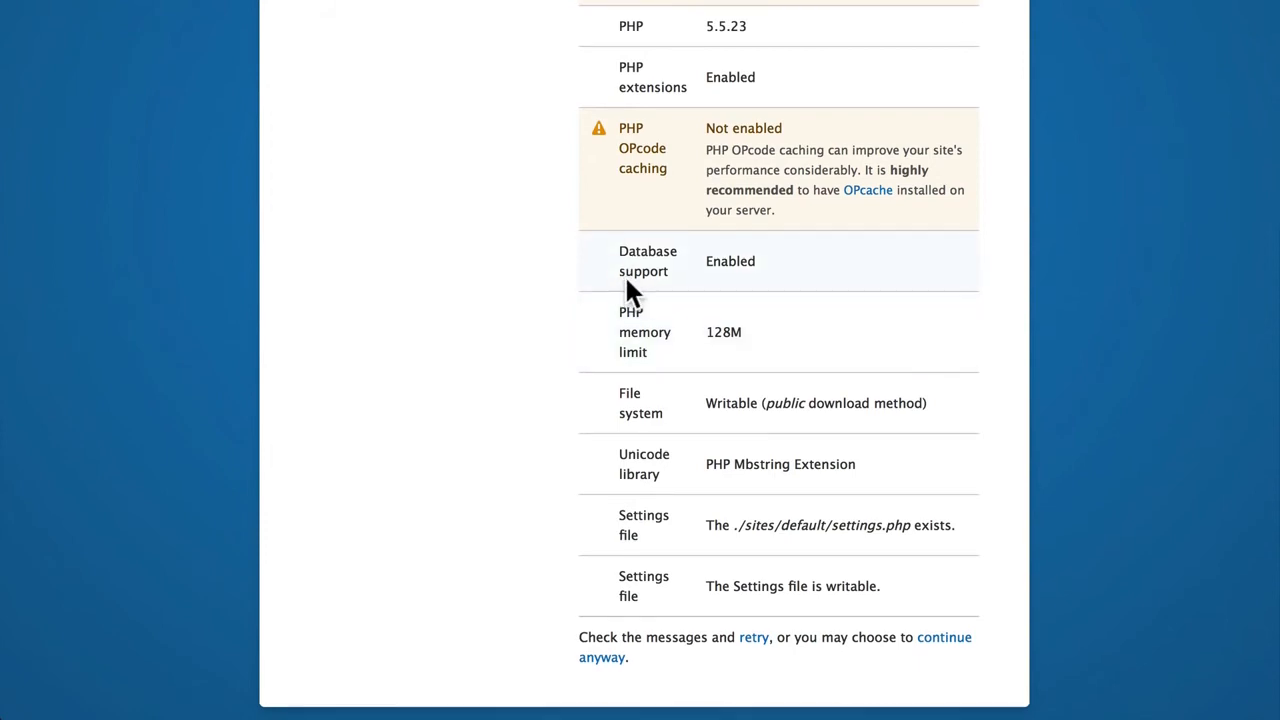
click(935, 639)
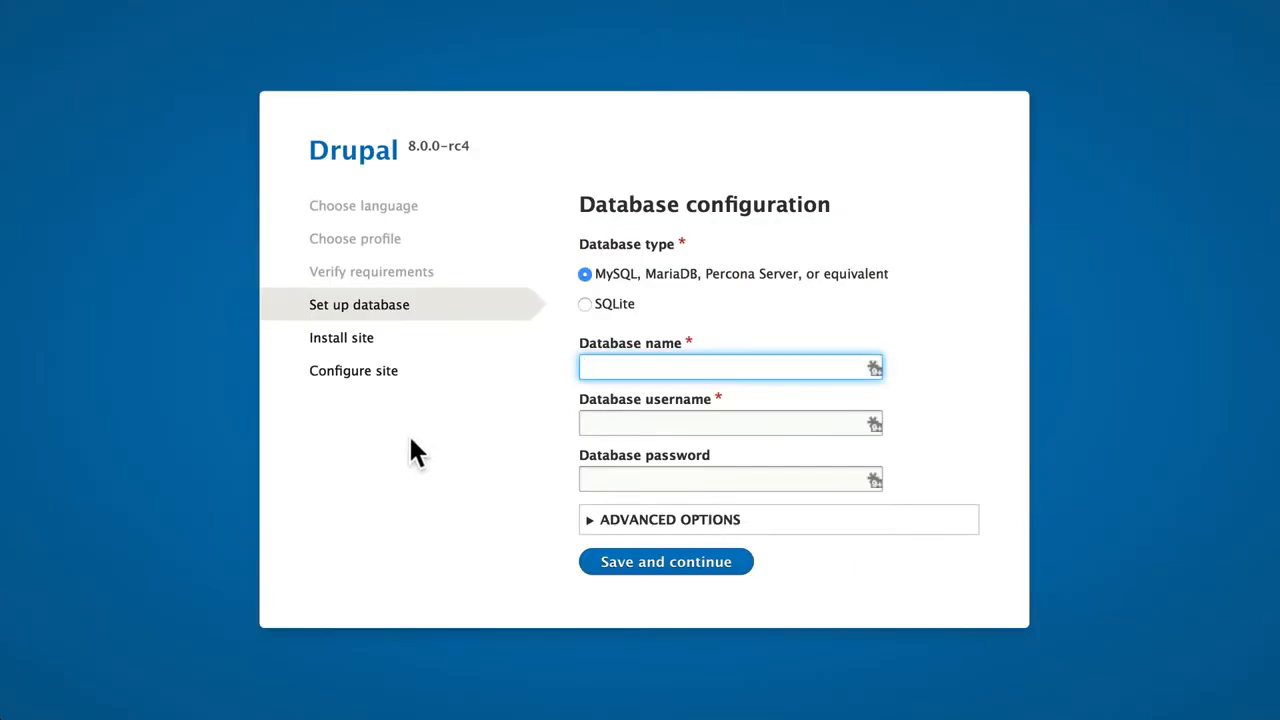
text(myfakesi_d8)
text(test)
key(Tab)
text(myfakesi_d8admin)
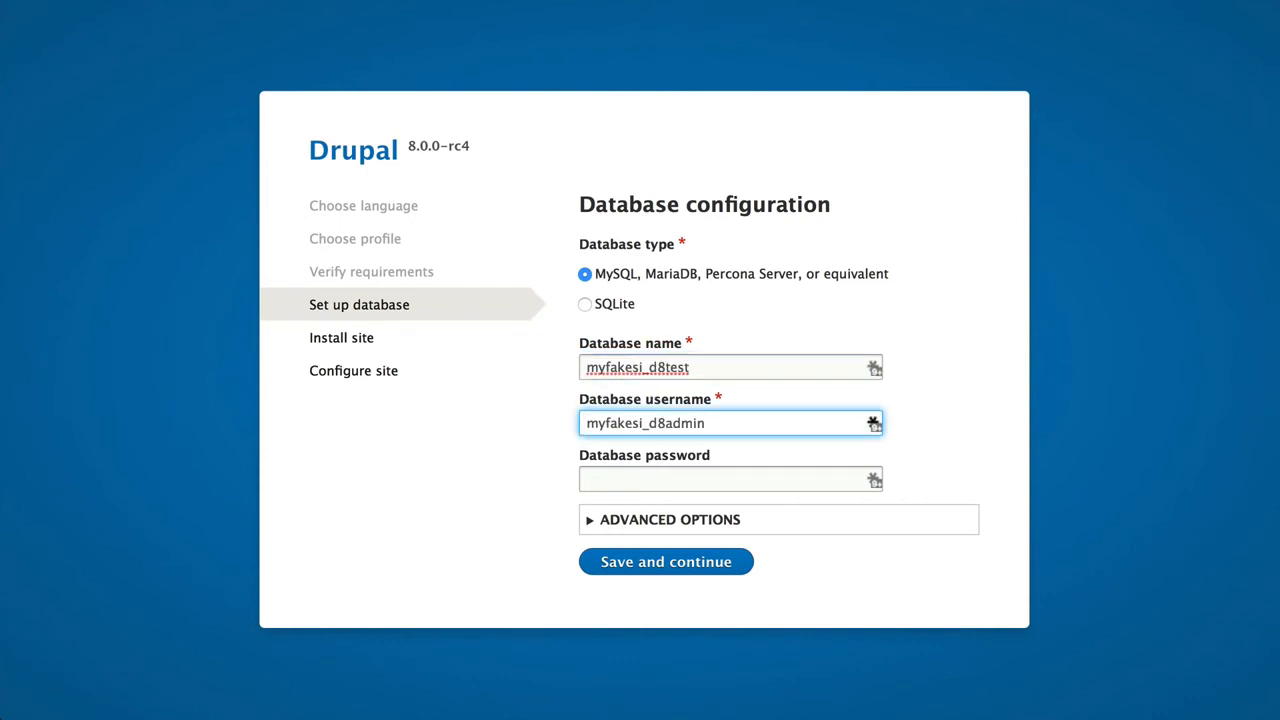
- Enter the database password and submit the database configuration to install the site
key(Tab)
text(•••••)
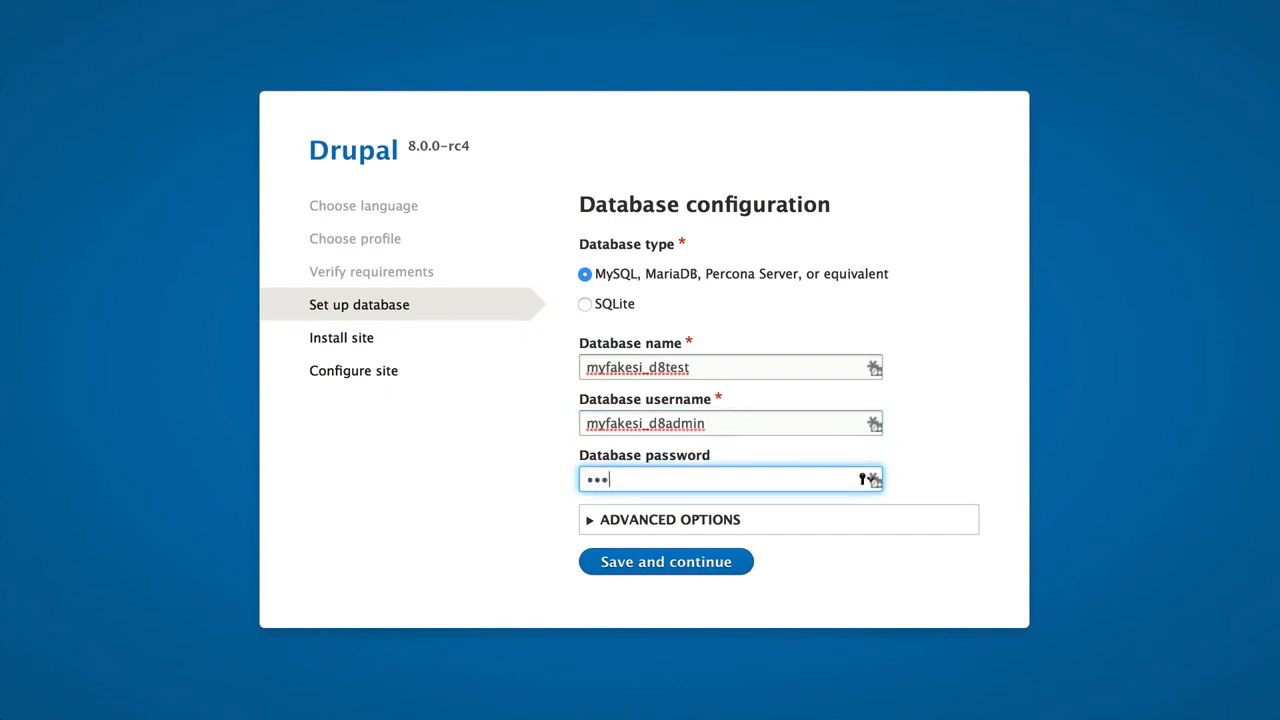
text(•••••••)
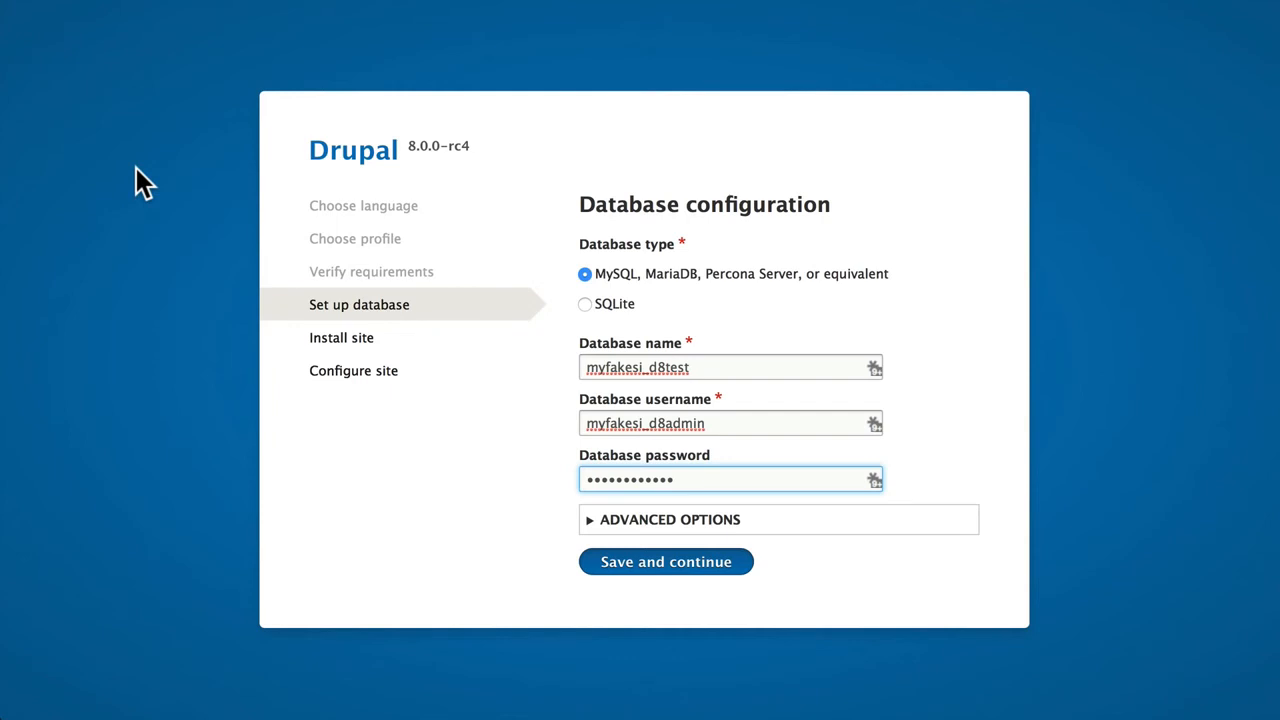
key(Return)
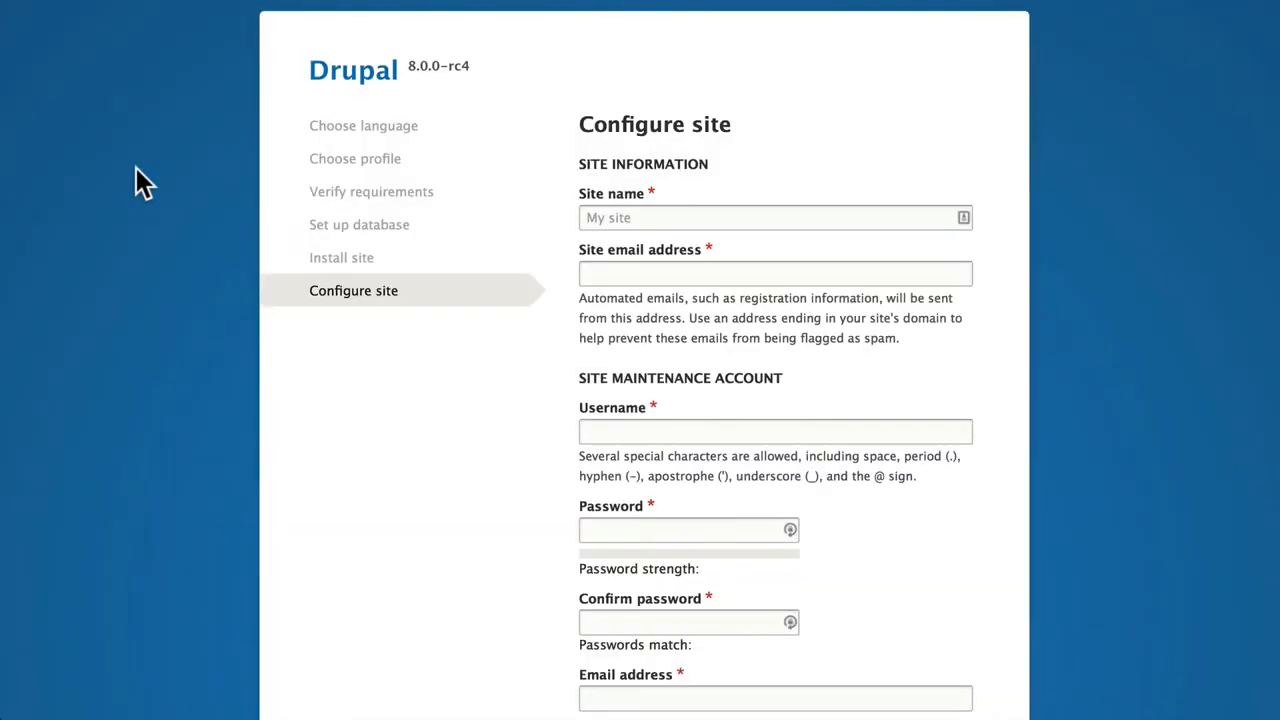
- Set the site name to My Drupal Site and fill in the site email address
click(619, 218)
text(My )
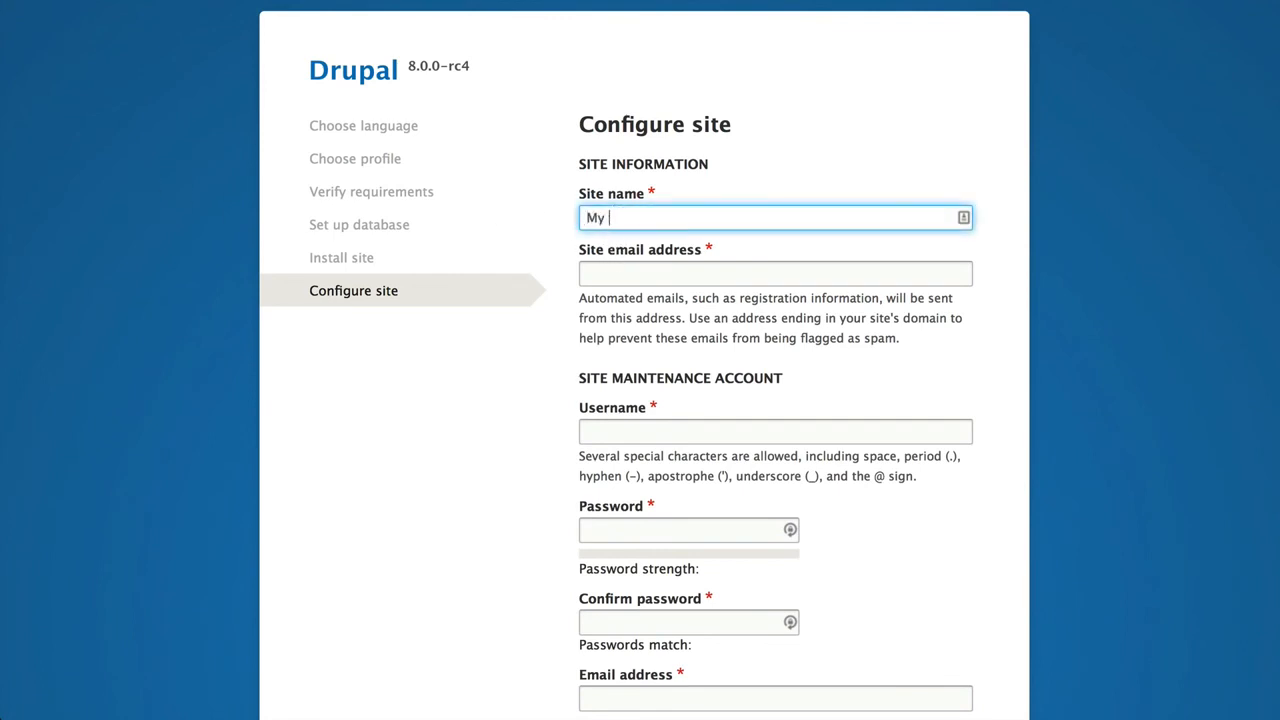
text(Drupal Site)
key(Tab)
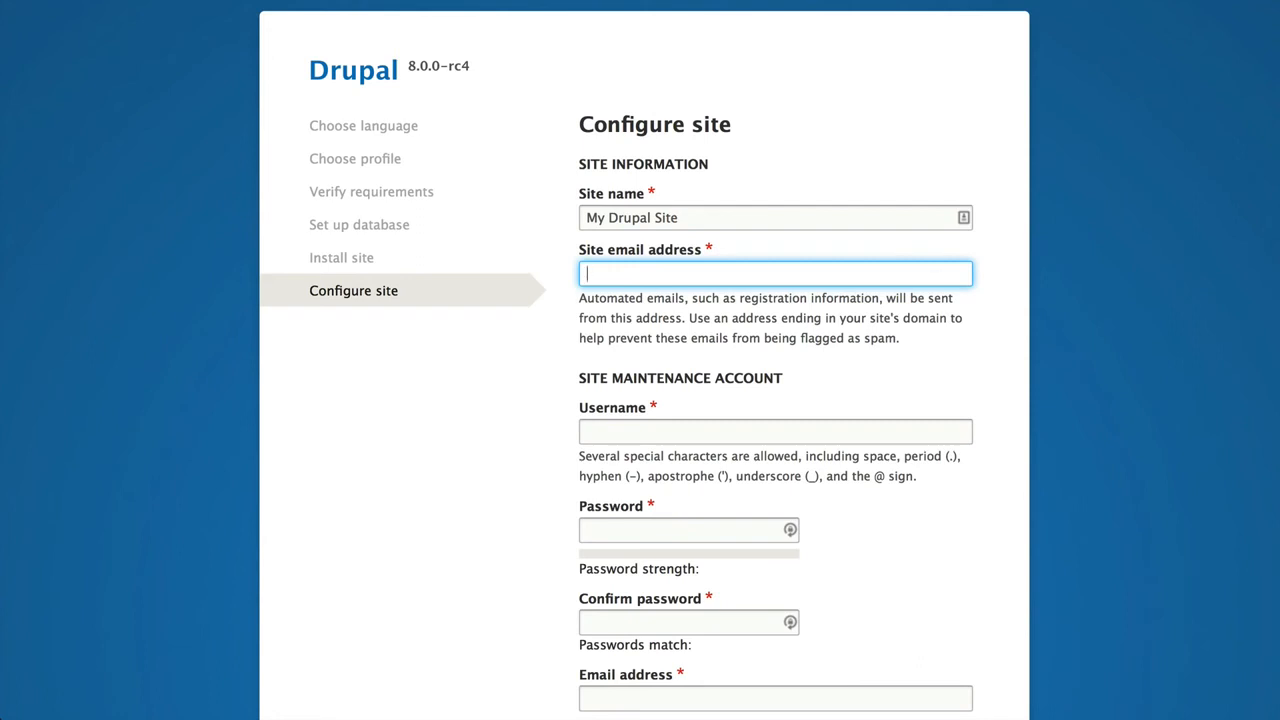
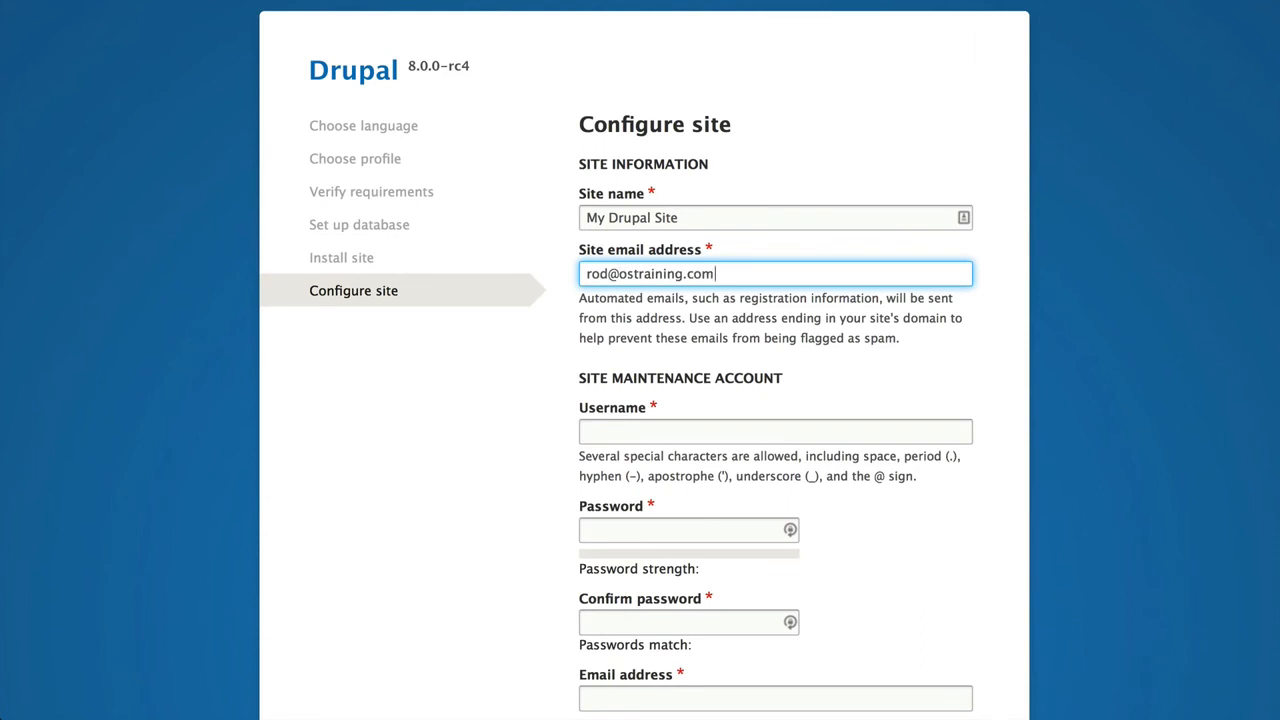
key(Tab)
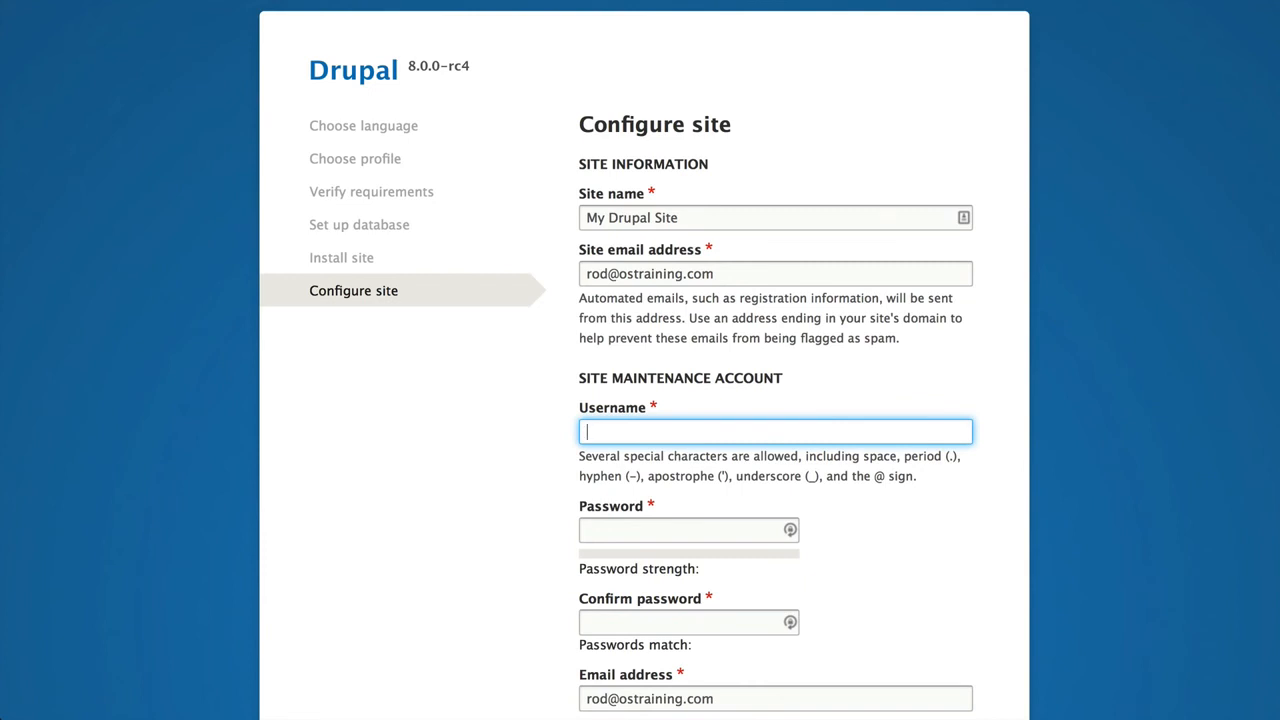
- Fill in the site maintenance account's username, then enter and confirm a strong account password
text(Rod)
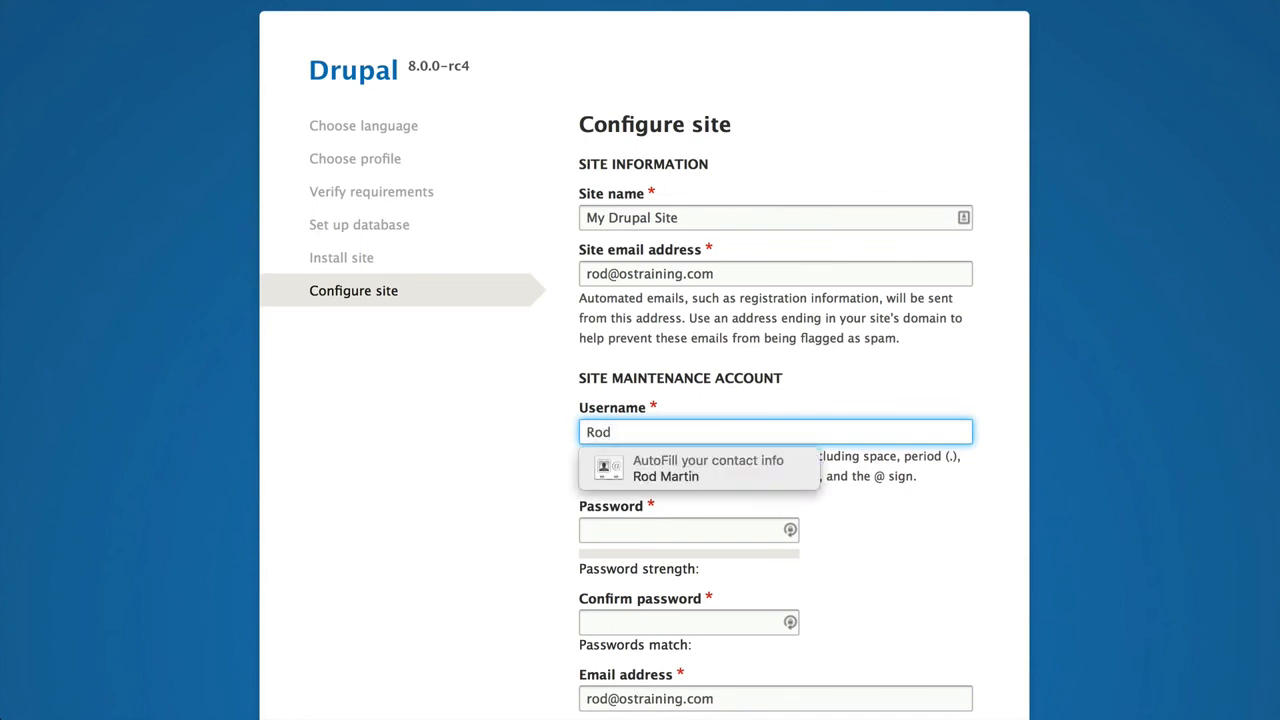
key(Tab)
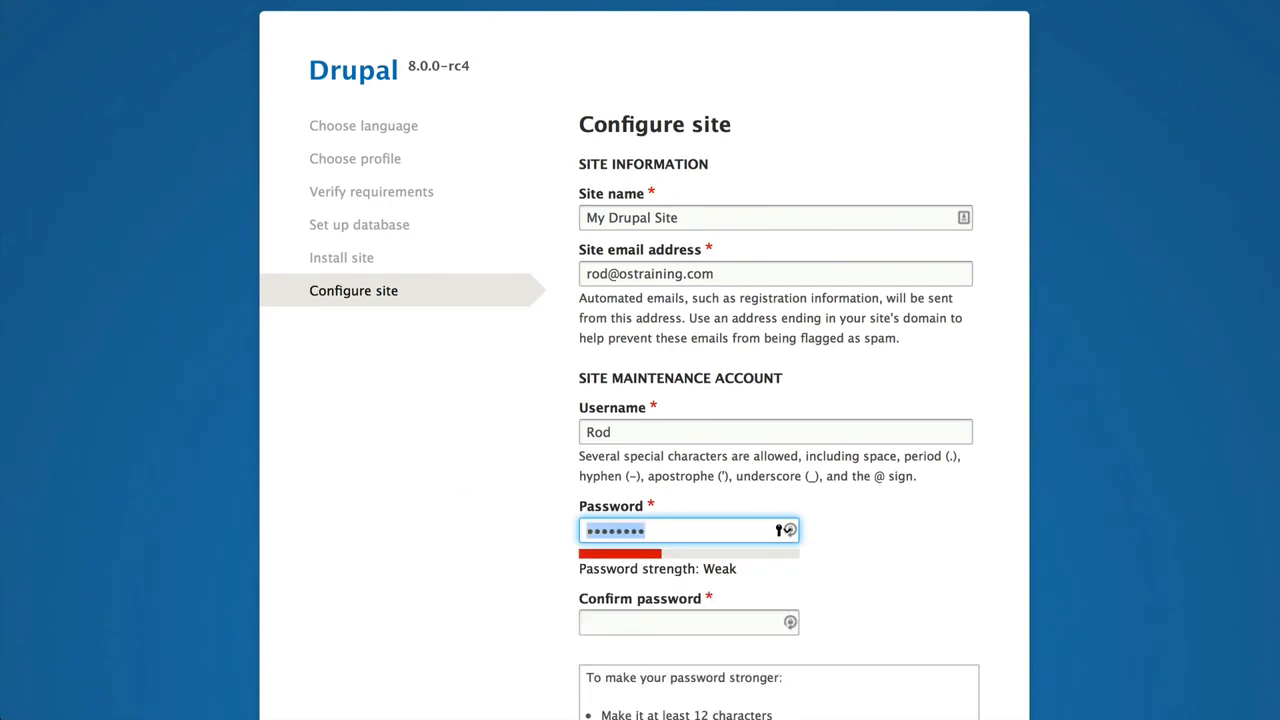
text(•••••)
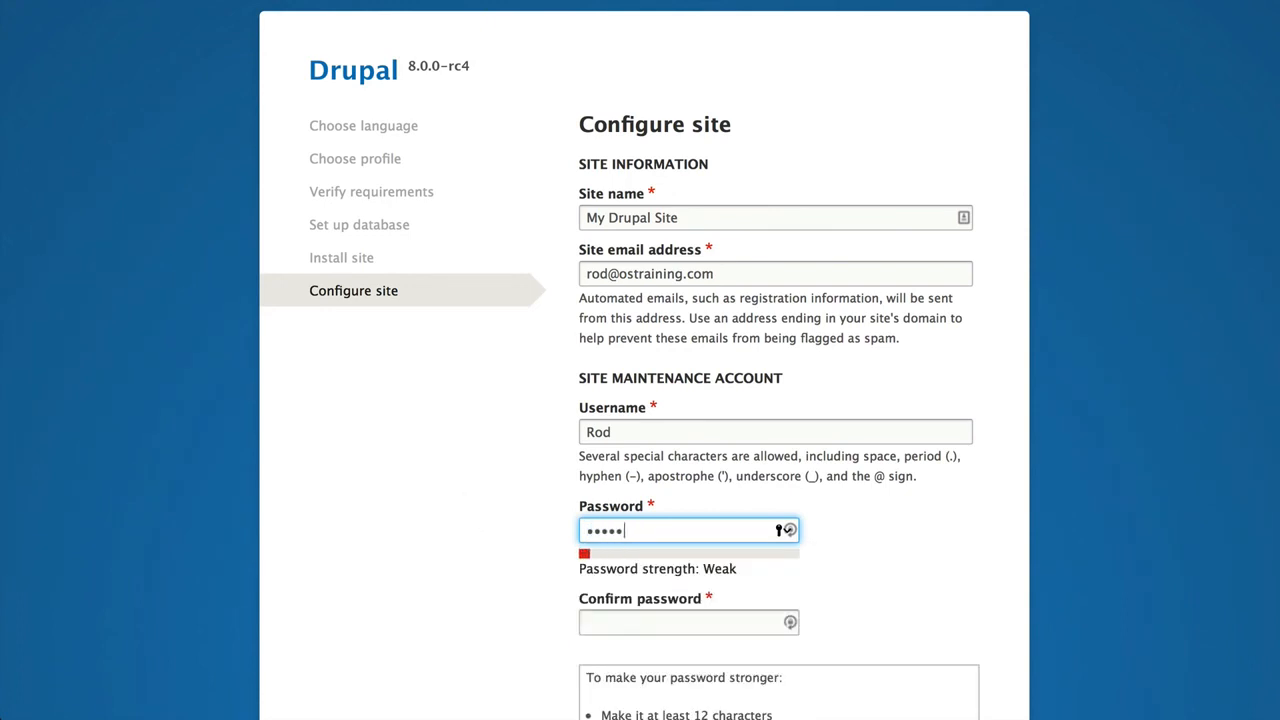
text(•••••••)
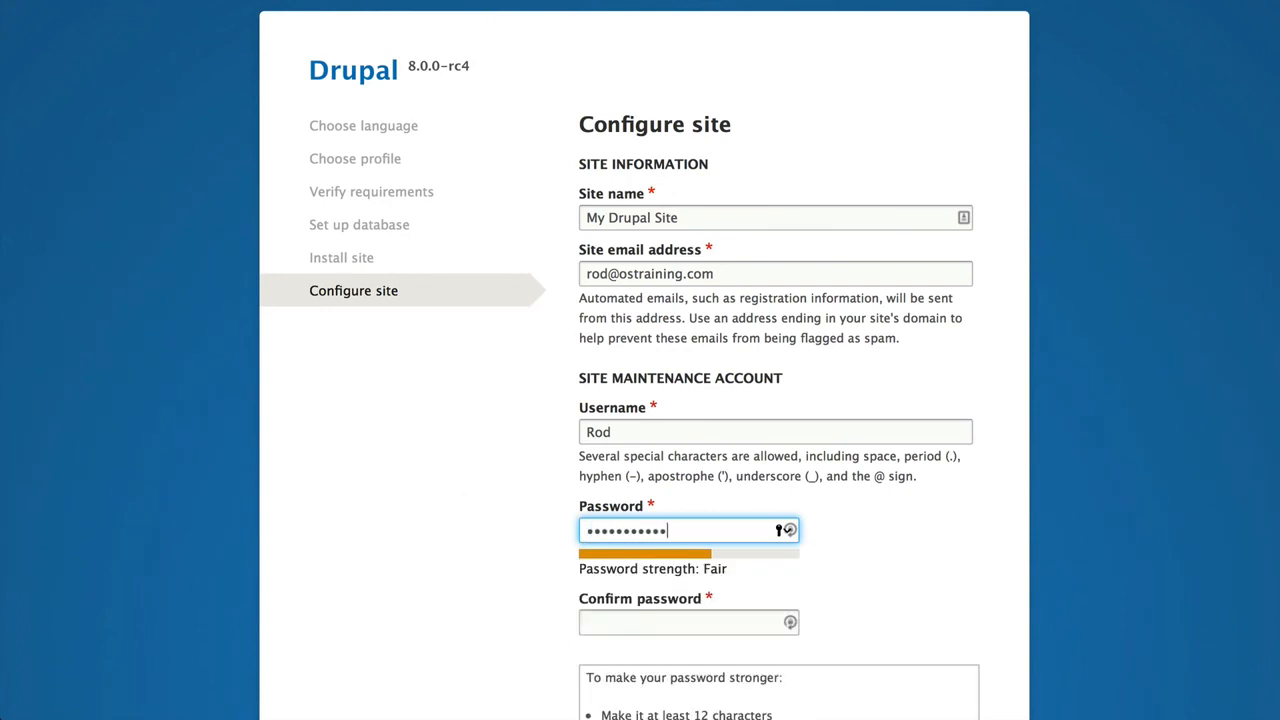
text(•)
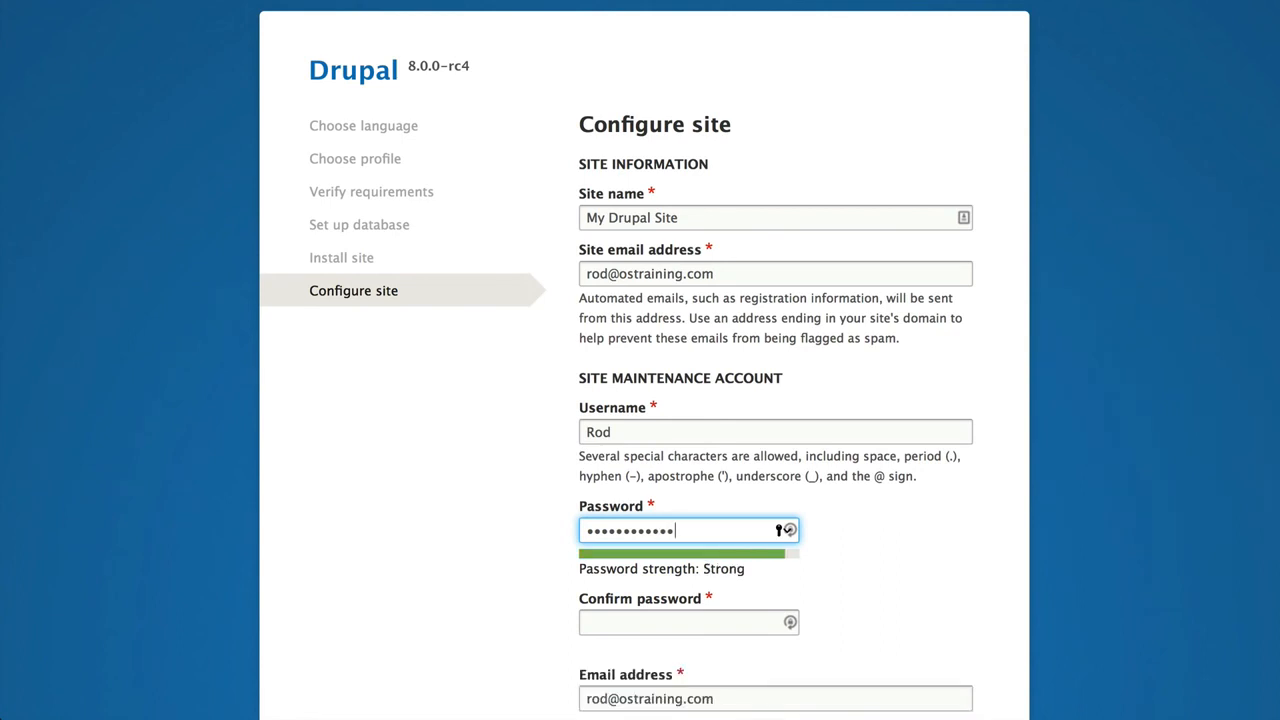
key(Tab)
text(••••••••••••)
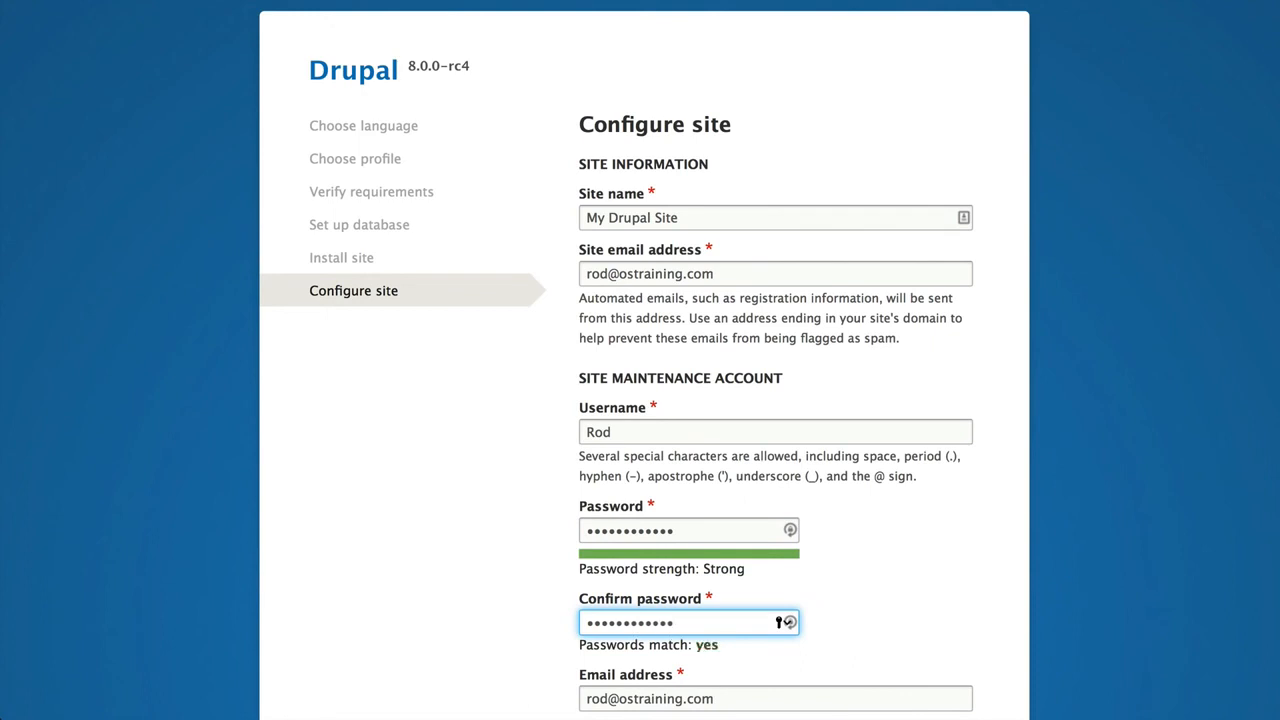
- Set the default country to United States and the default time zone to America/Detroit in the regional settings
scroll(775, 400, down, 5)
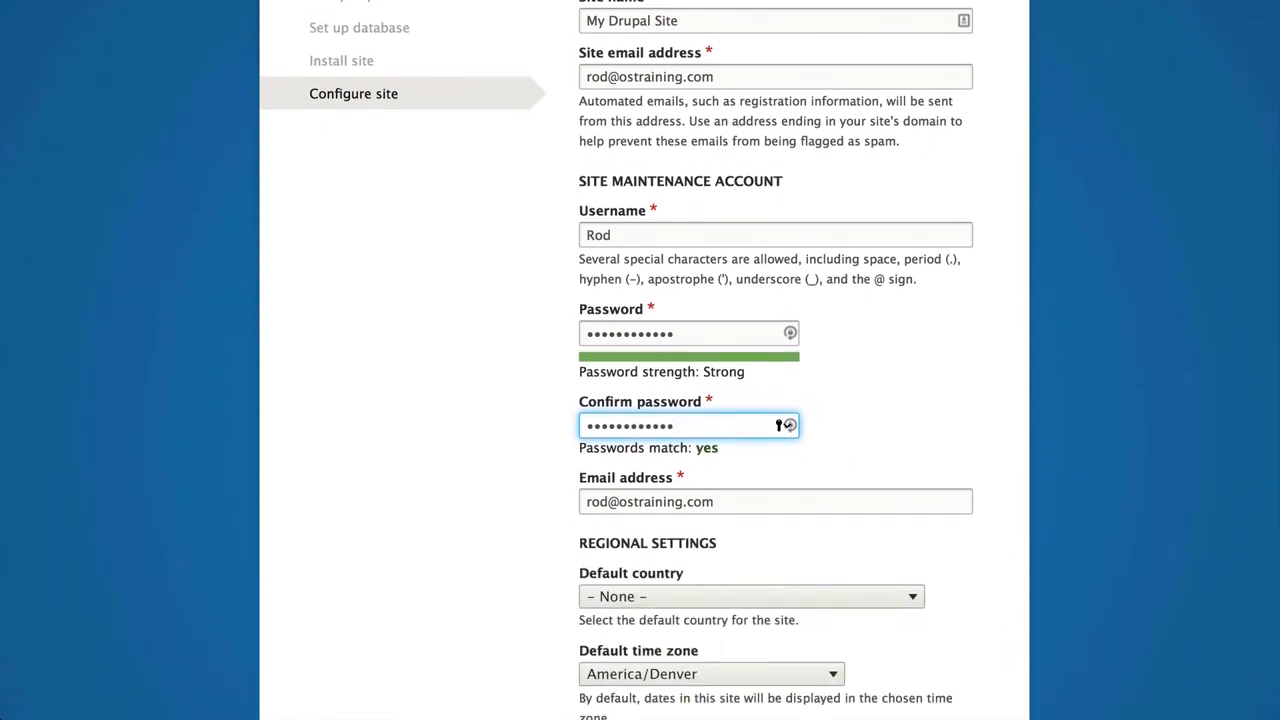
scroll(640, 400, down, 1)
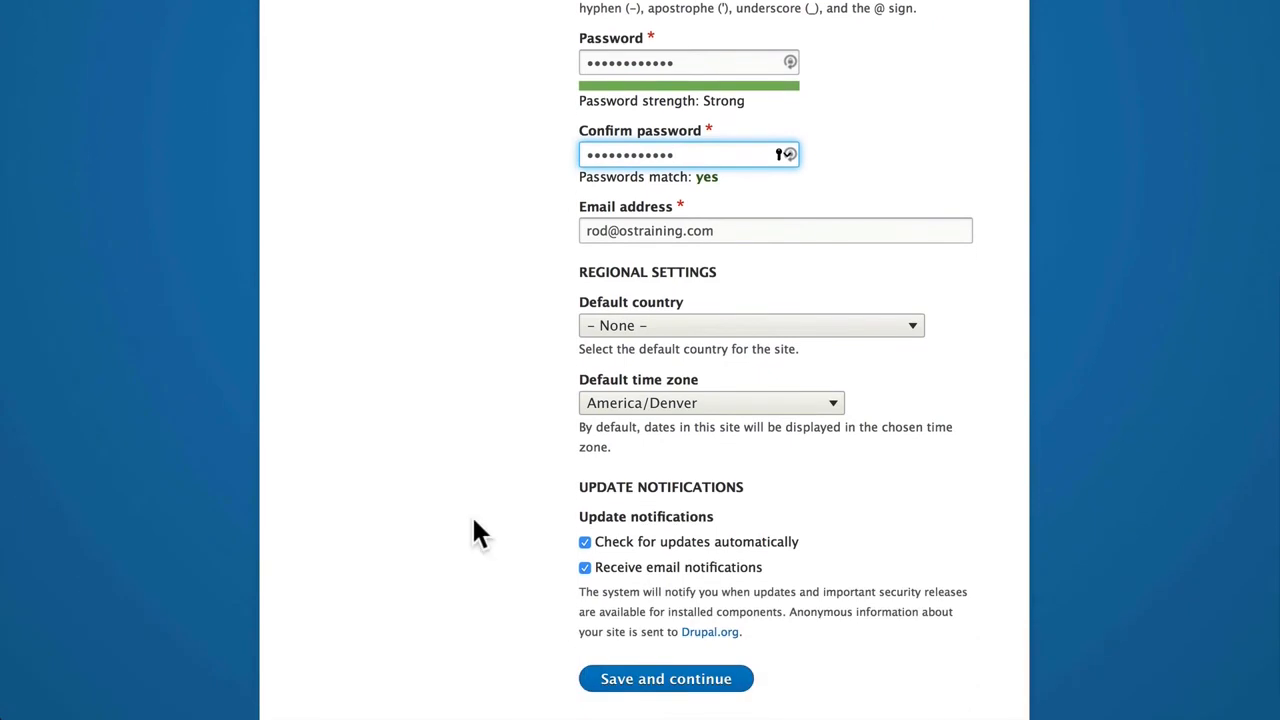
key(Tab)
key(Tab)
key(u)
key(Down)
key(Down)
key(Down)
key(Down)
key(Down)
key(Down)
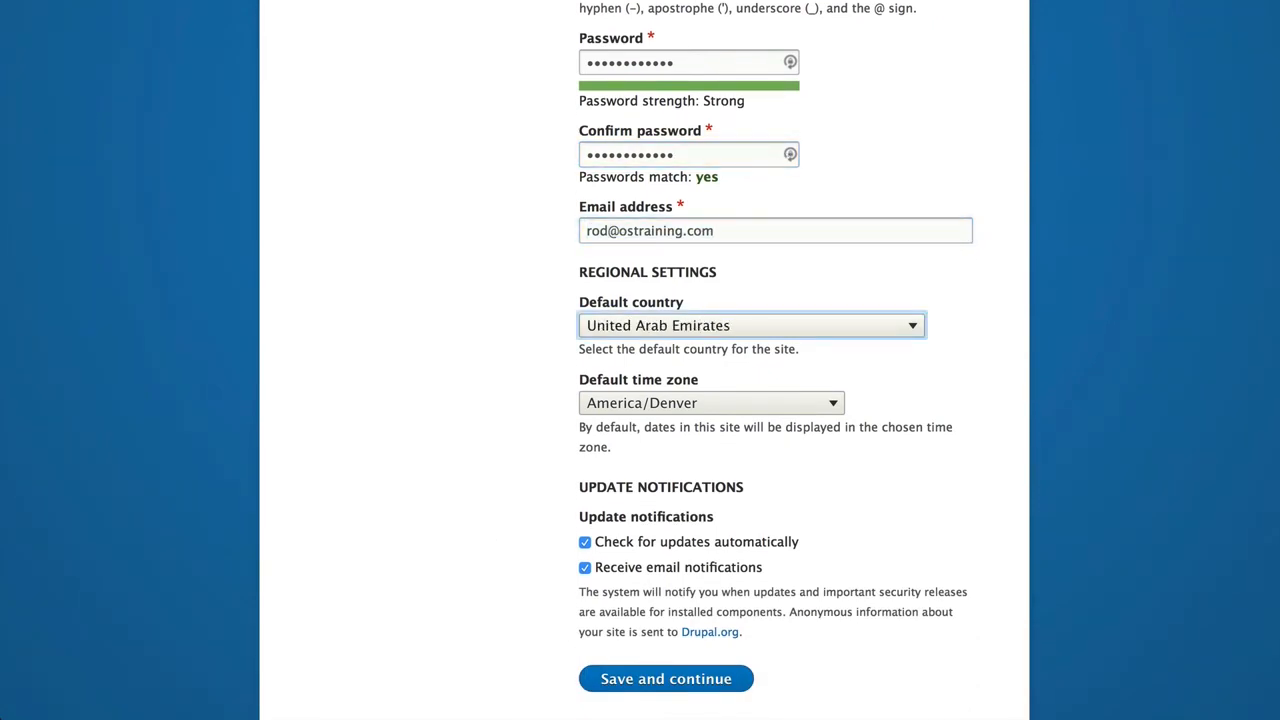
key(Tab)
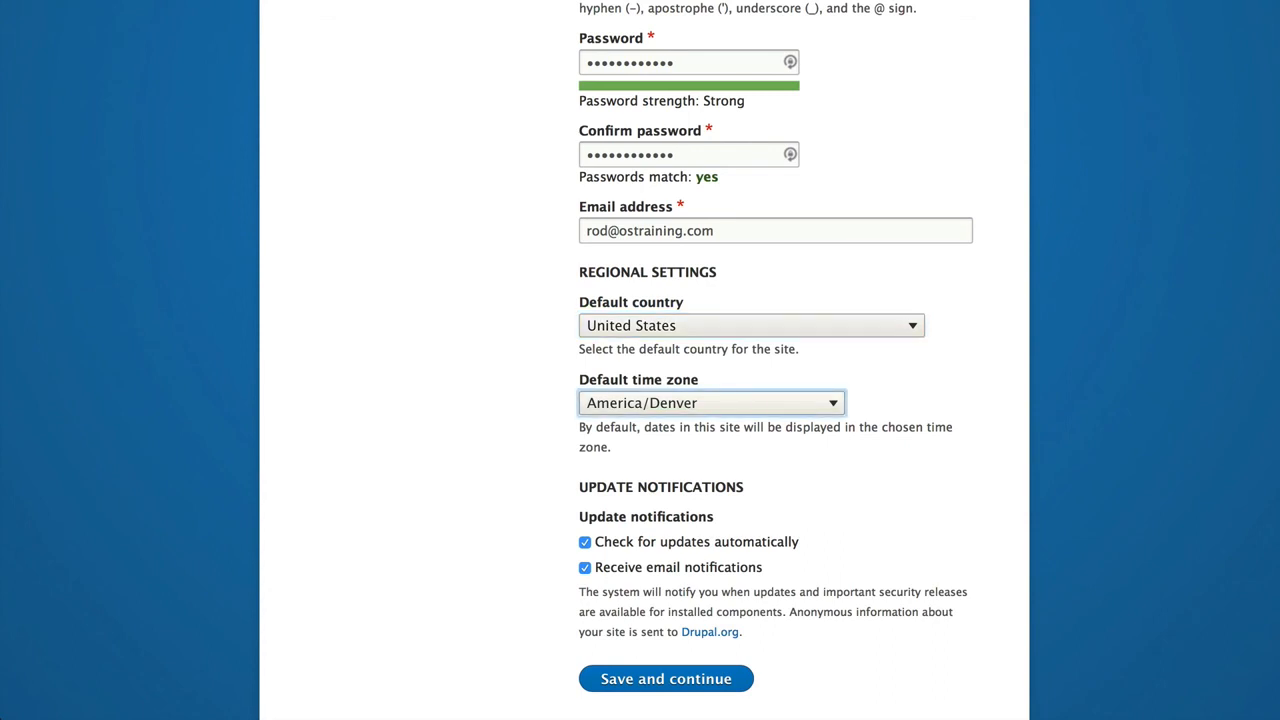
click(729, 406)
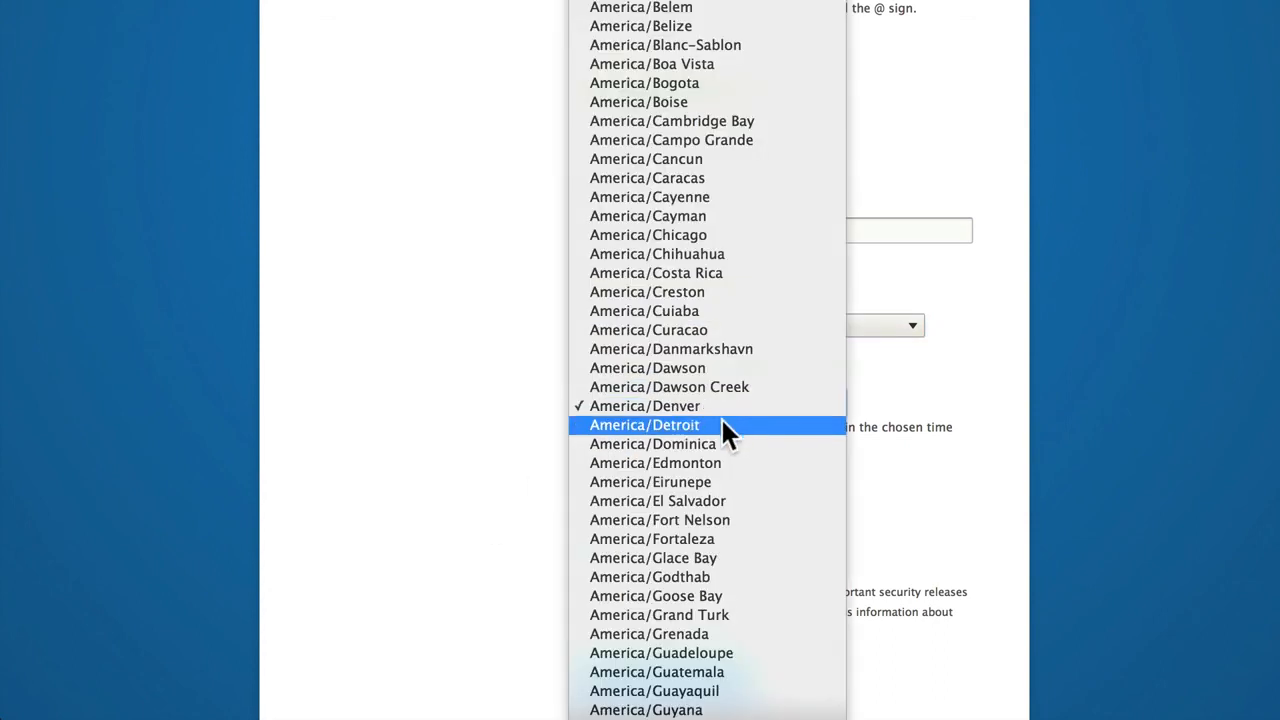
click(722, 424)
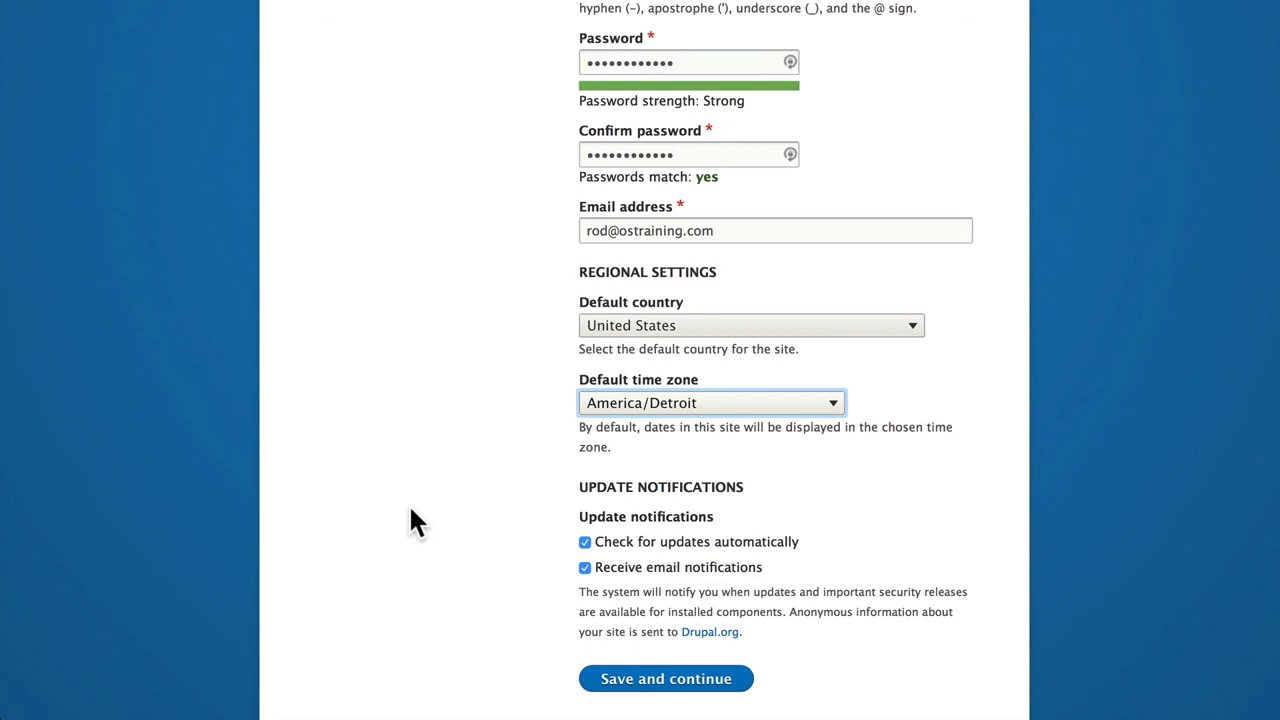
- Turn off email notifications for updates and save the site configuration to continue the installation
click(585, 567)
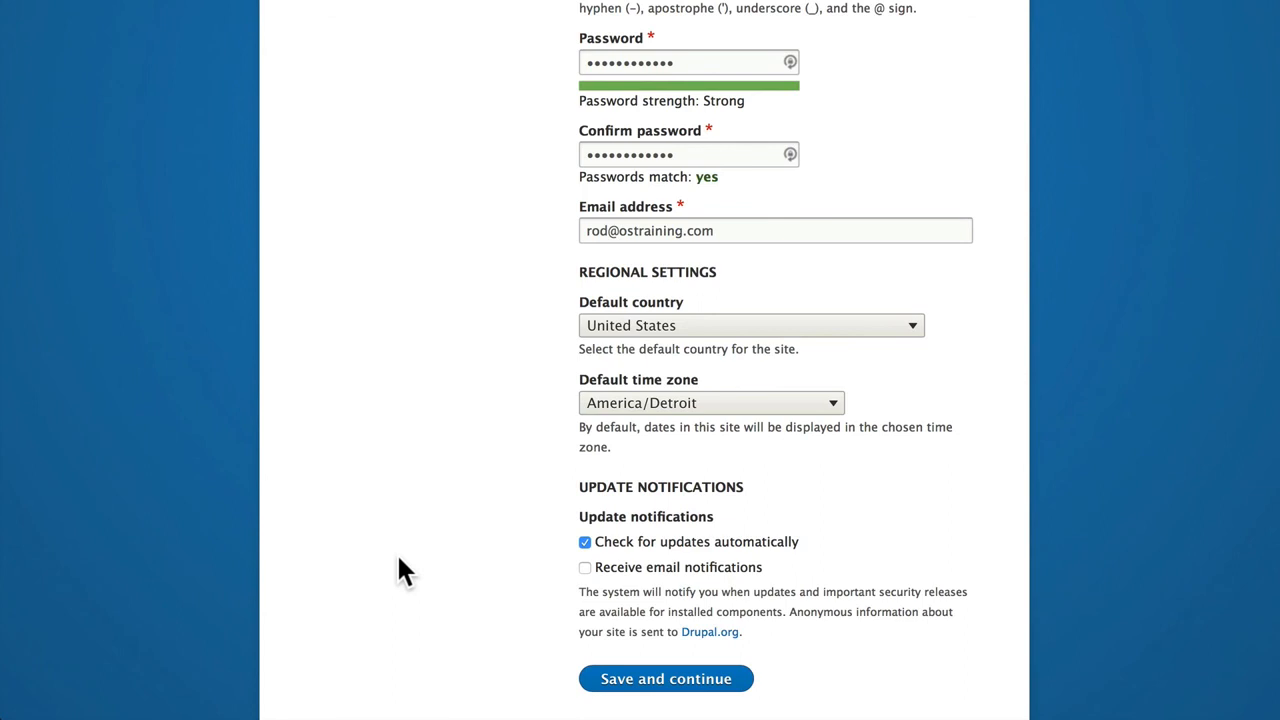
click(662, 678)
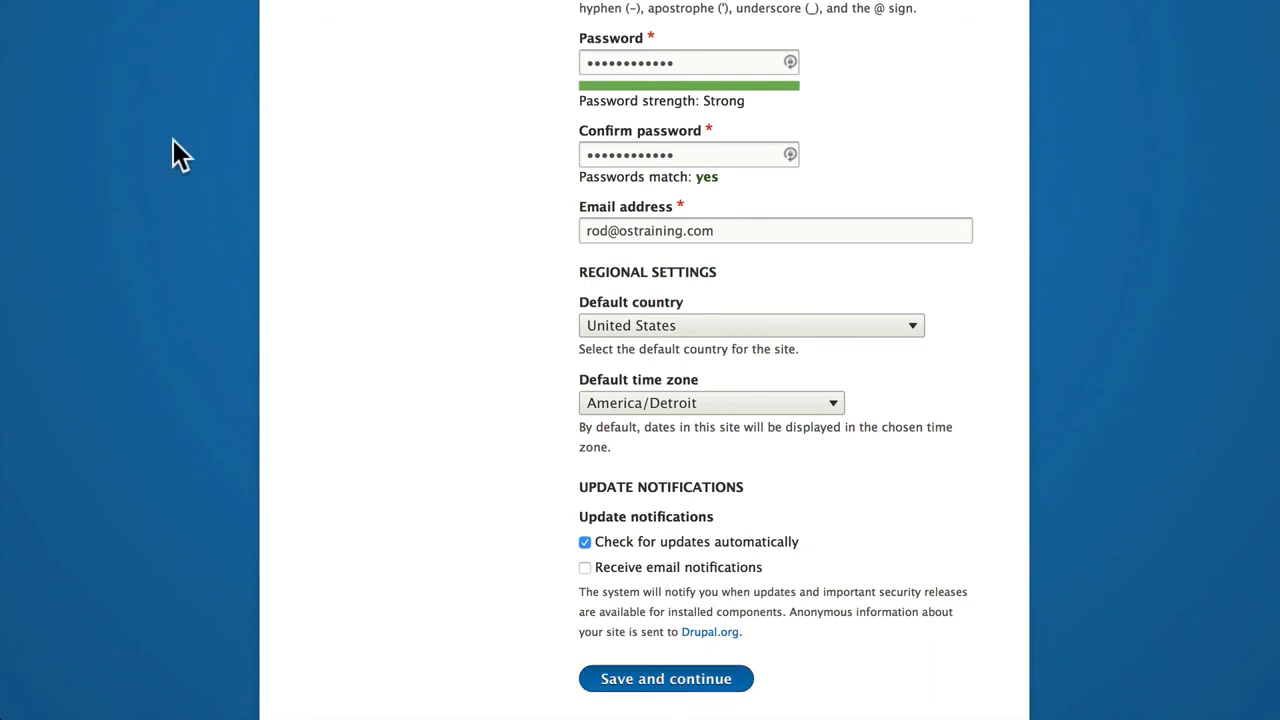